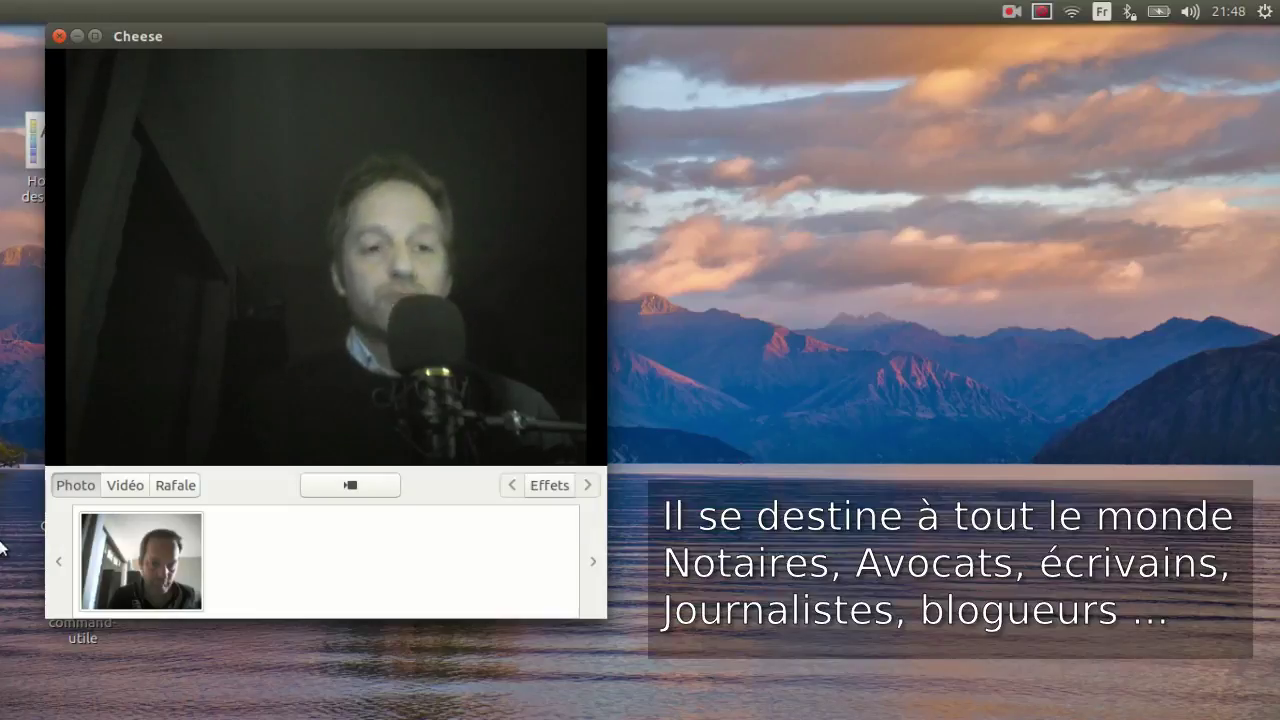
Step: Bring Français_Texte d'essai.docx forward in Writer and read through the Paris trip essay
mouse_move(0, 545)
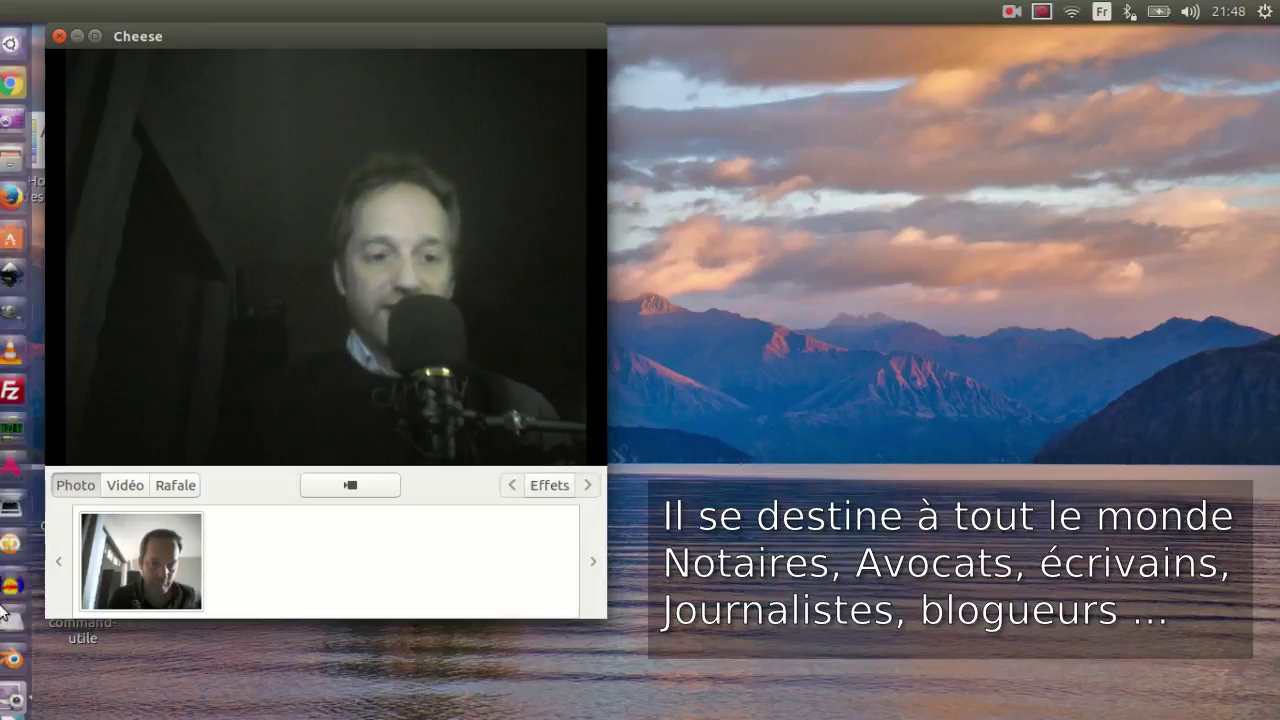
click(19, 668)
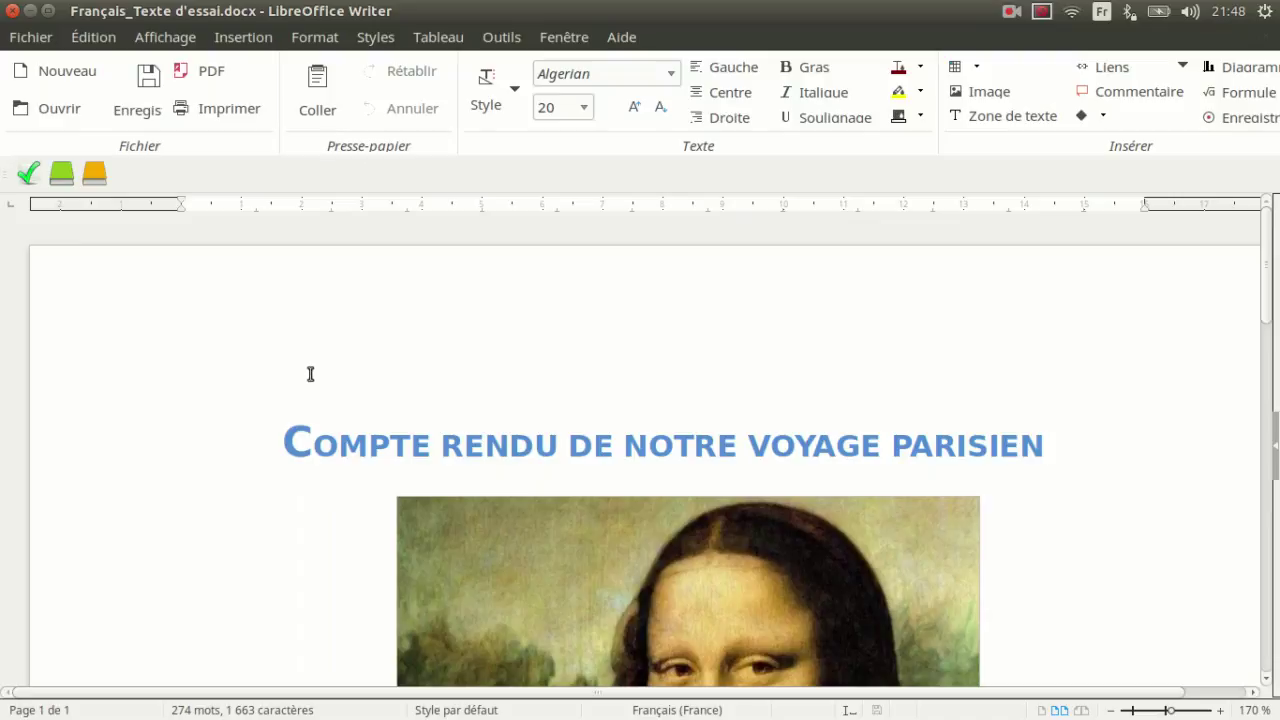
scroll(312, 367, down, 5)
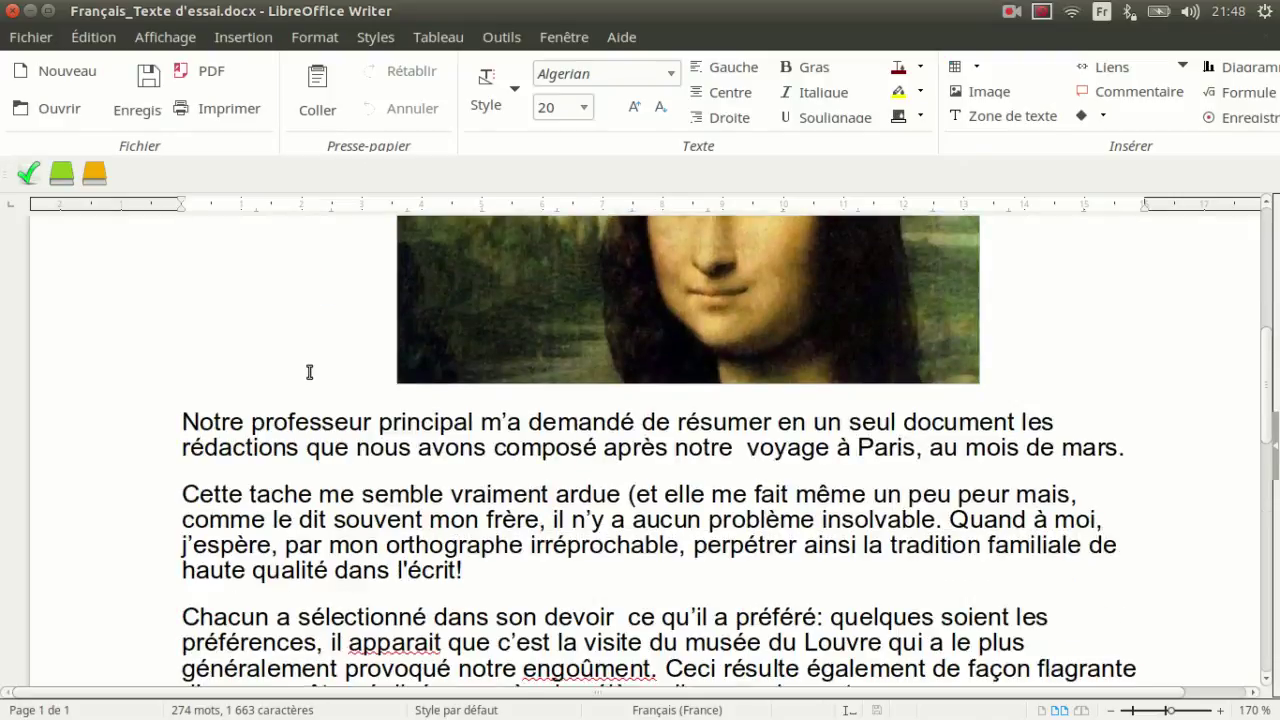
scroll(309, 372, down, 1)
scroll(309, 372, down, 1)
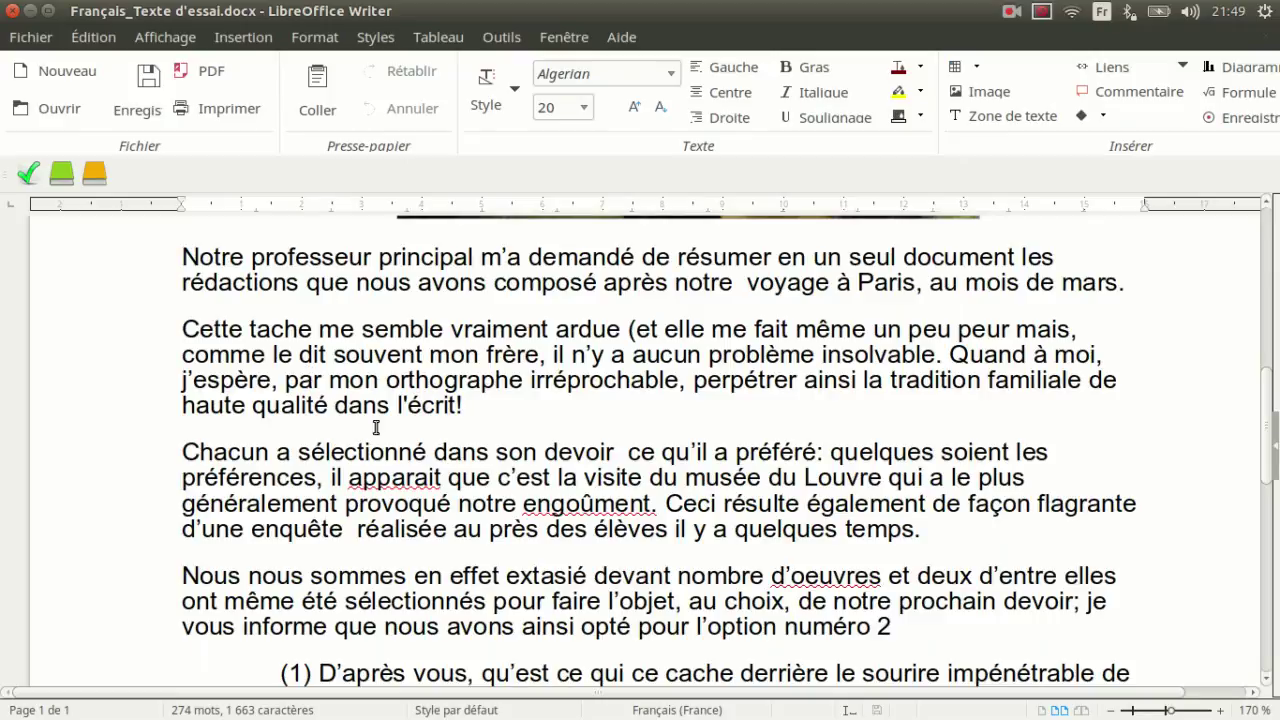
scroll(670, 504, up, 1)
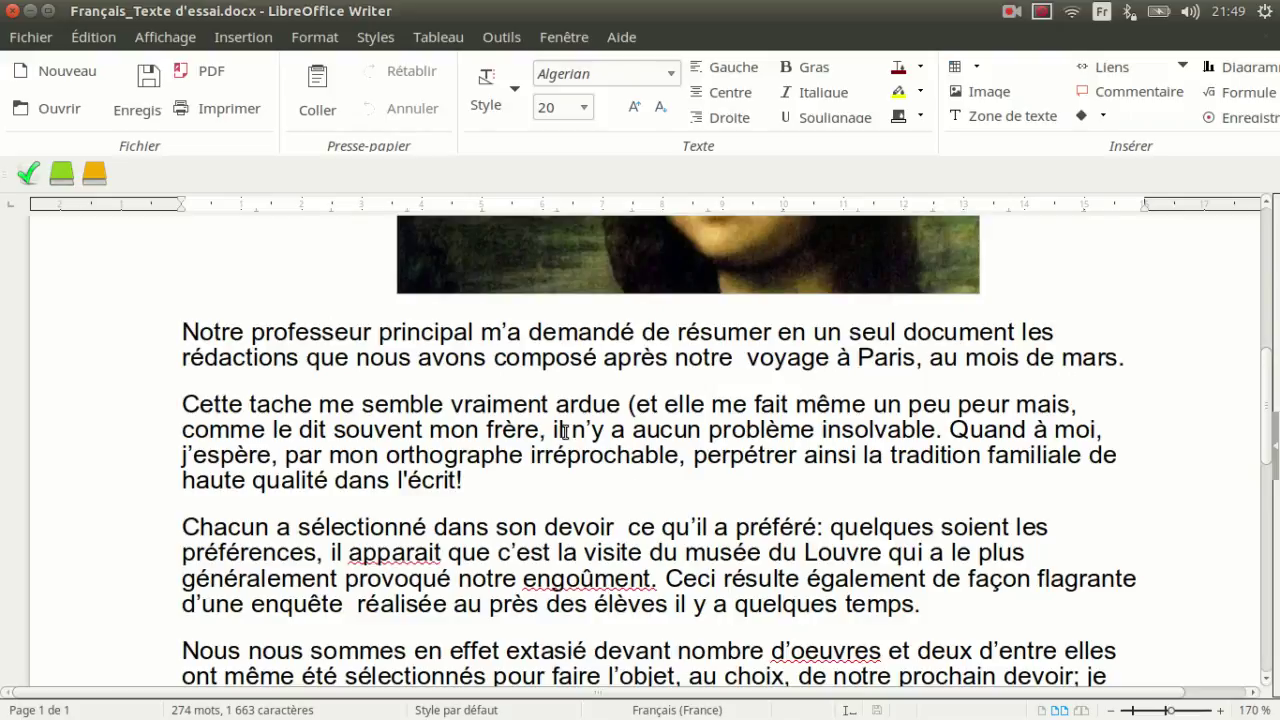
scroll(556, 416, down, 5)
scroll(556, 416, down, 7)
scroll(553, 416, down, 1)
scroll(551, 415, down, 1)
scroll(551, 415, down, 1)
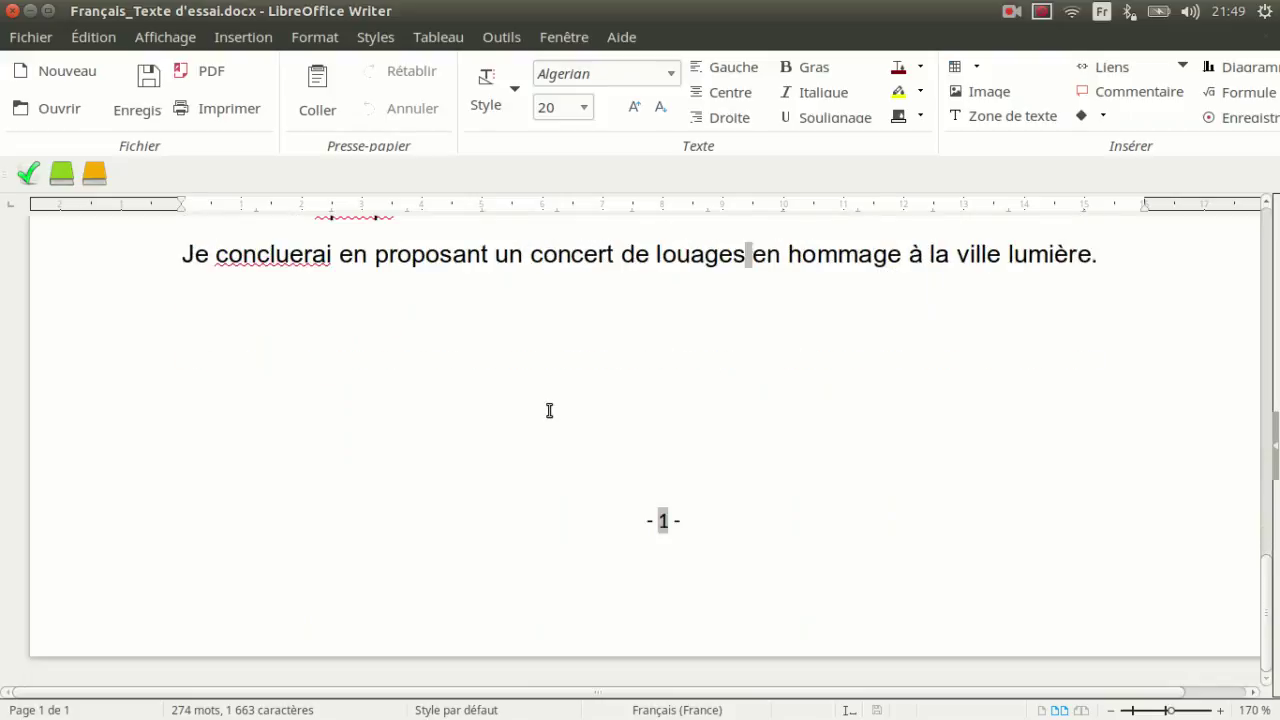
scroll(549, 409, up, 6)
scroll(546, 404, up, 3)
scroll(544, 402, up, 1)
scroll(542, 401, down, 1)
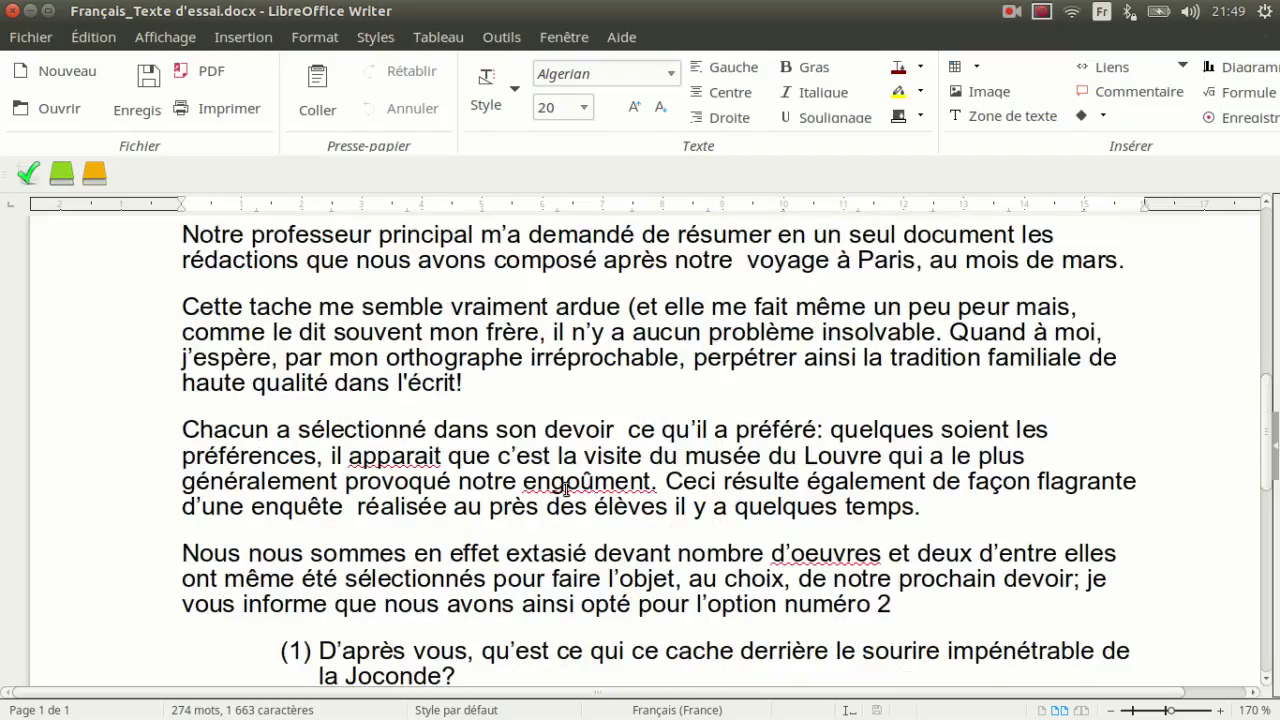
scroll(806, 560, down, 2)
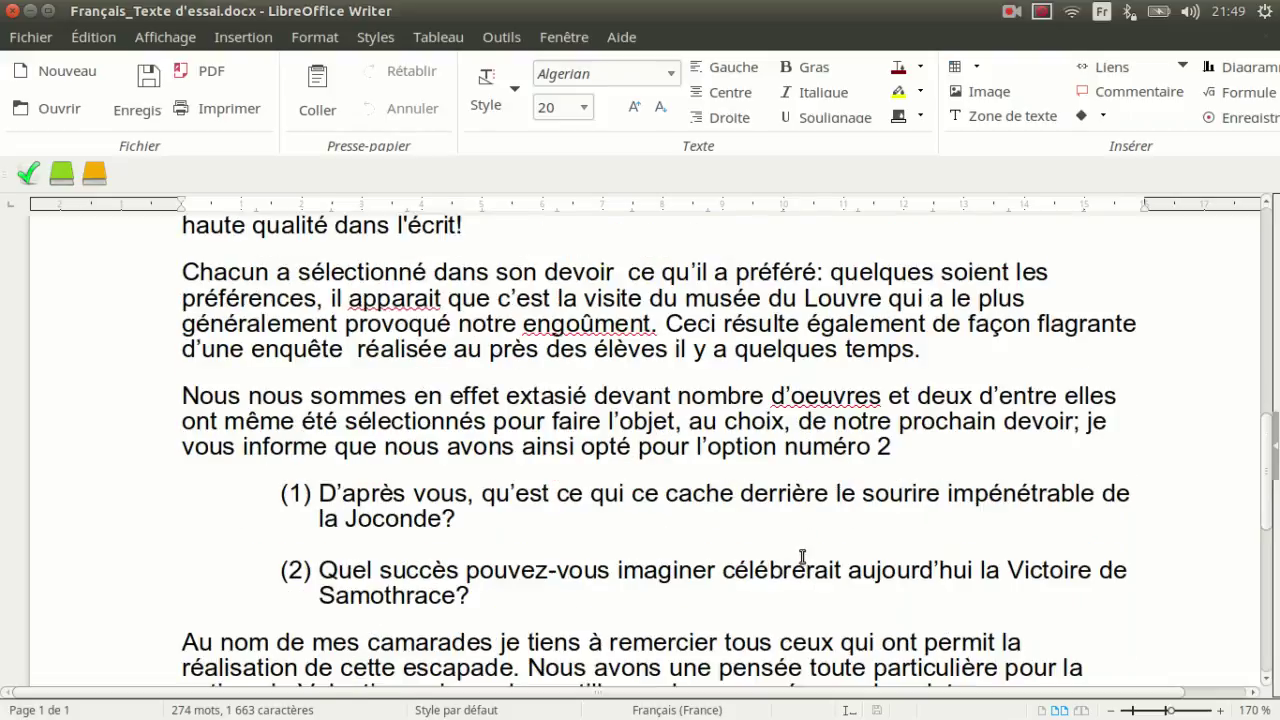
scroll(700, 552, down, 2)
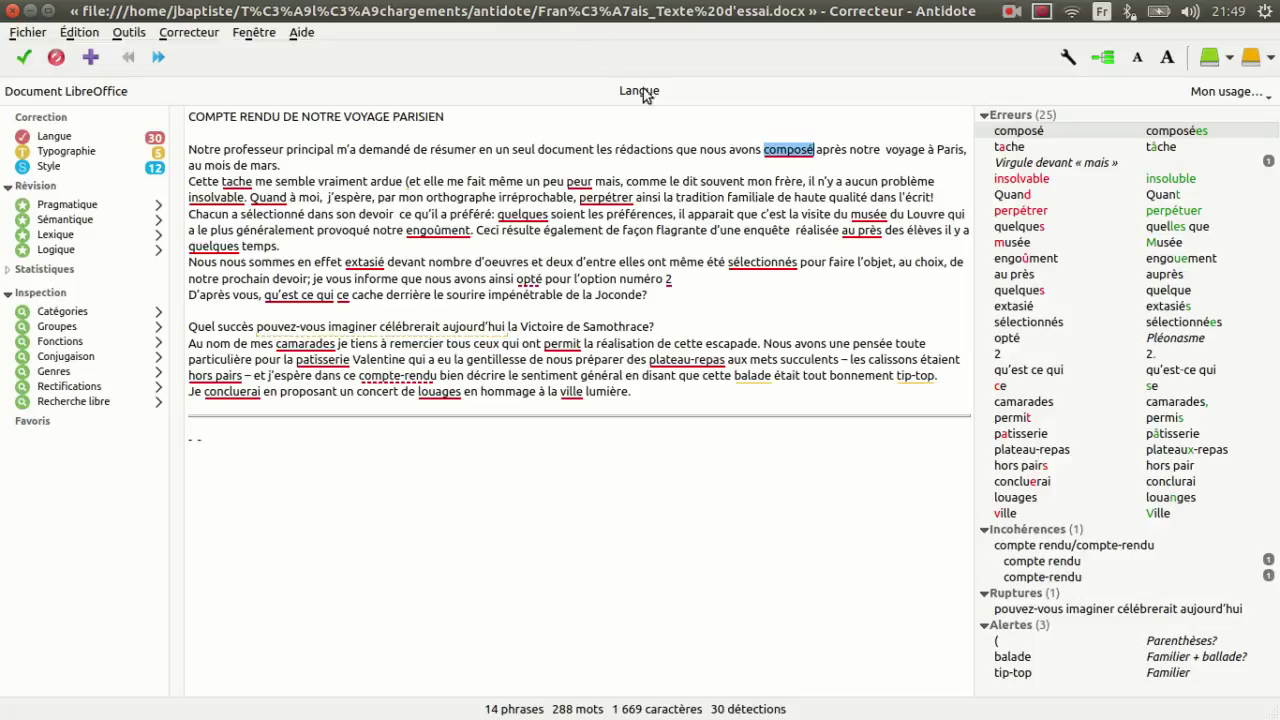
Step: Move the corrector aside, change composé to composées and tache to tâche, then view Typographie detections
double_click(545, 10)
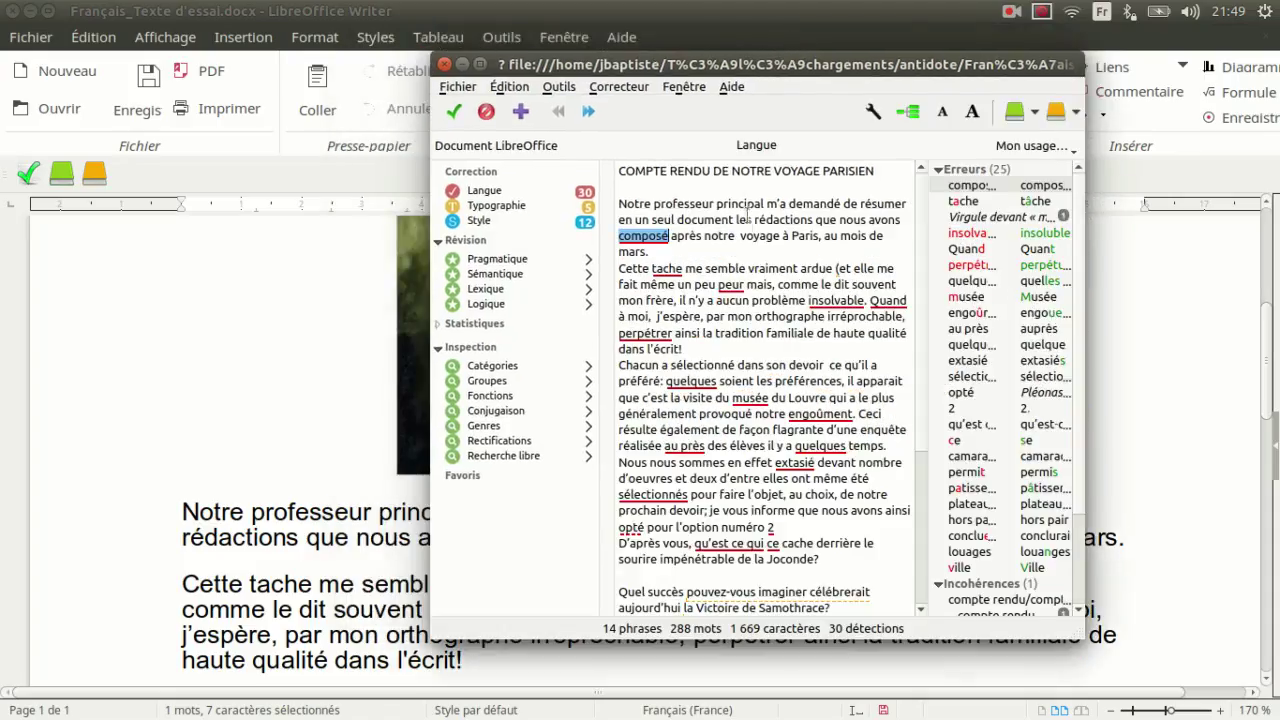
mouse_move(680, 66)
mouse_down()
mouse_move(875, 85)
mouse_move(910, 101)
mouse_up()
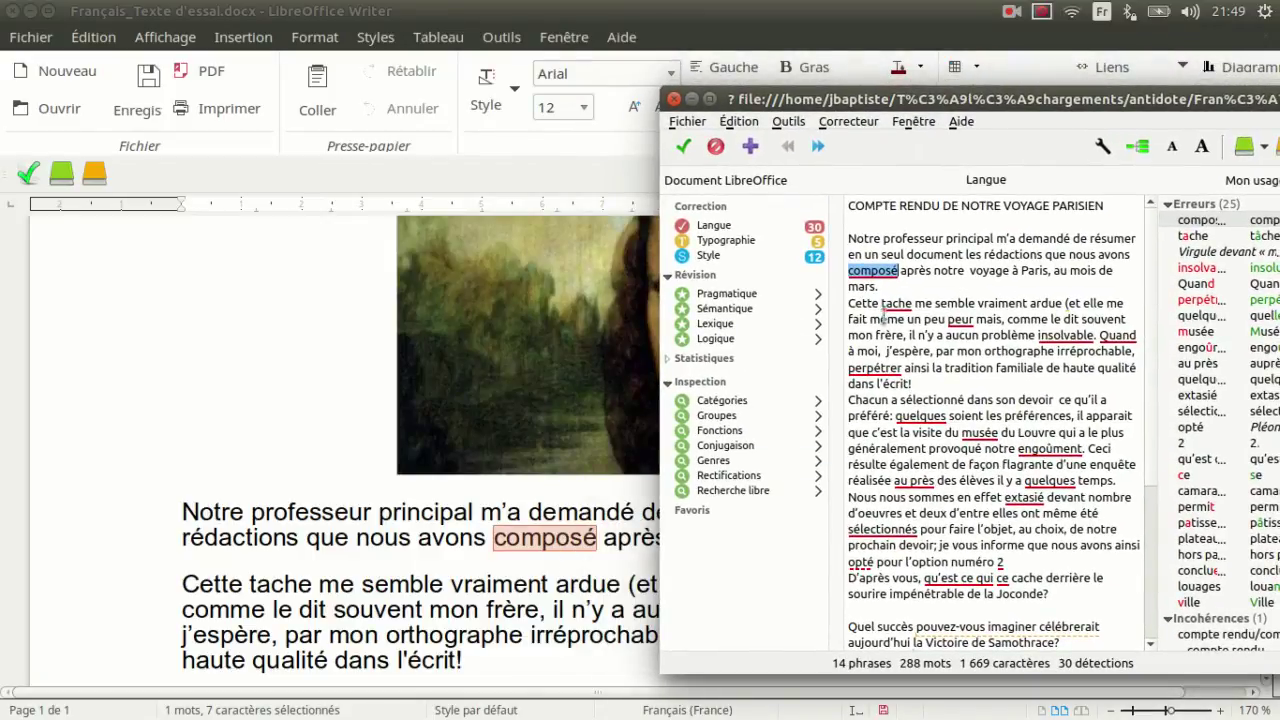
mouse_move(889, 281)
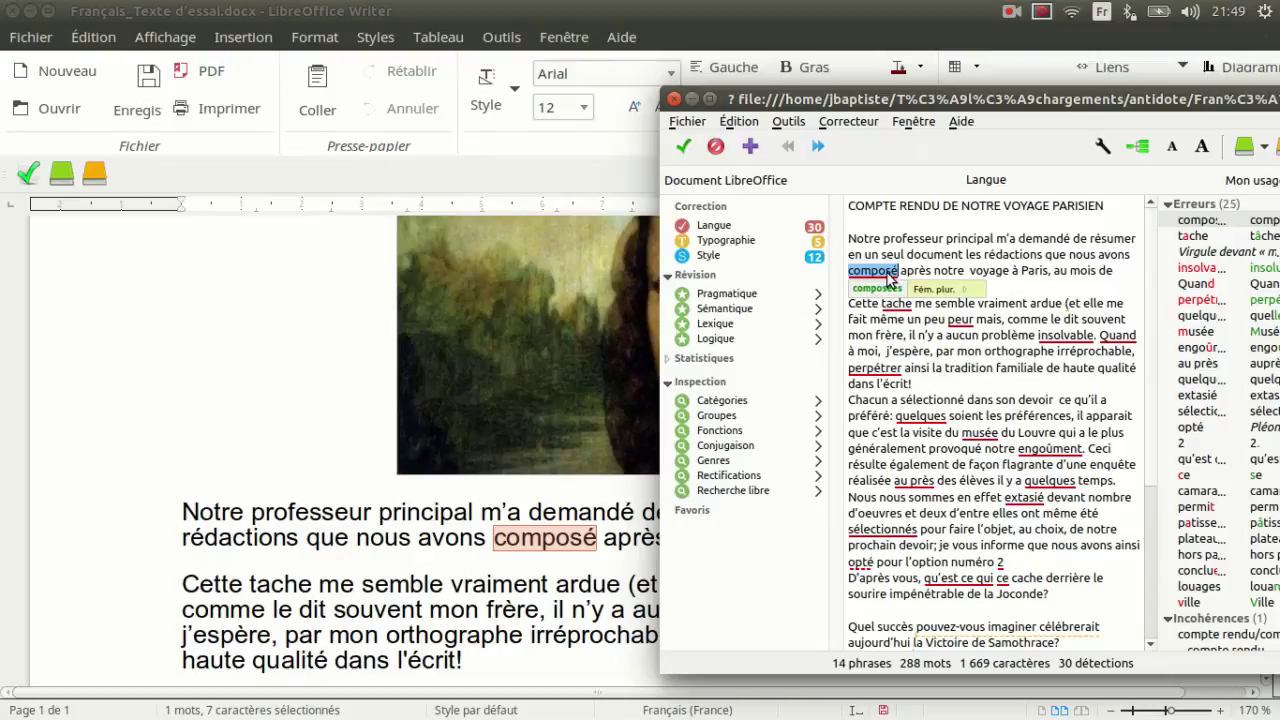
click(880, 288)
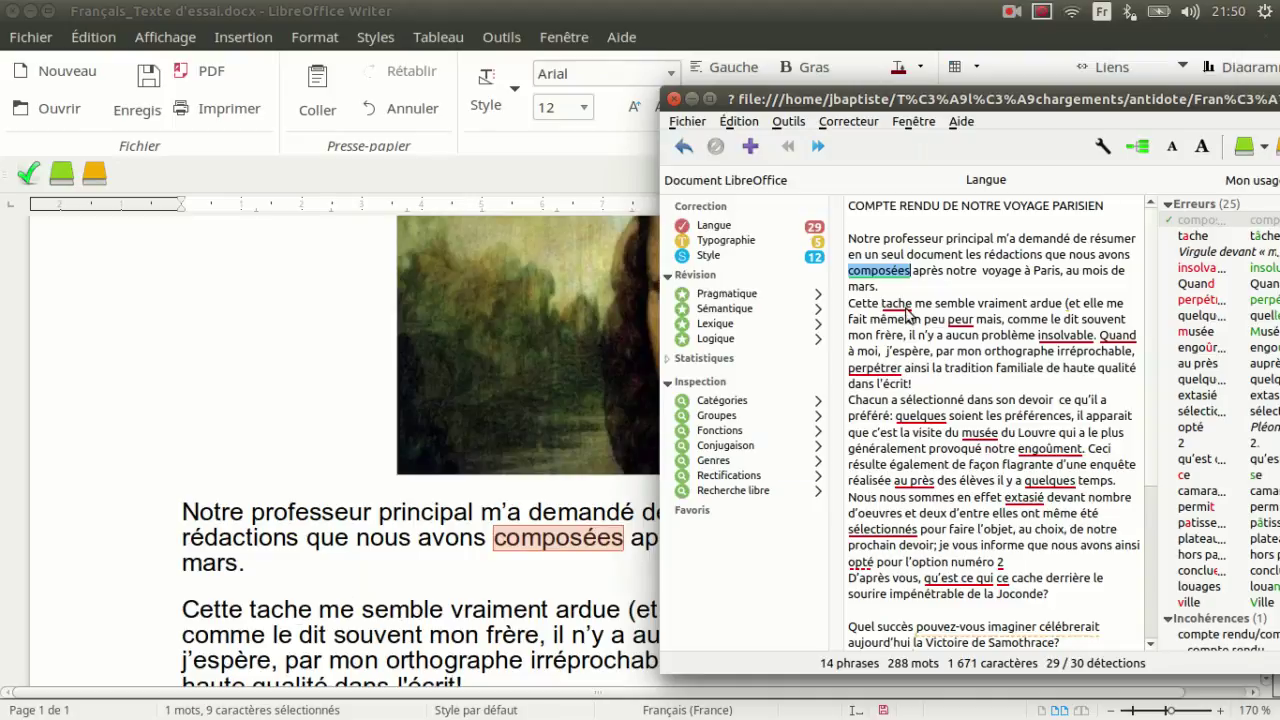
click(904, 307)
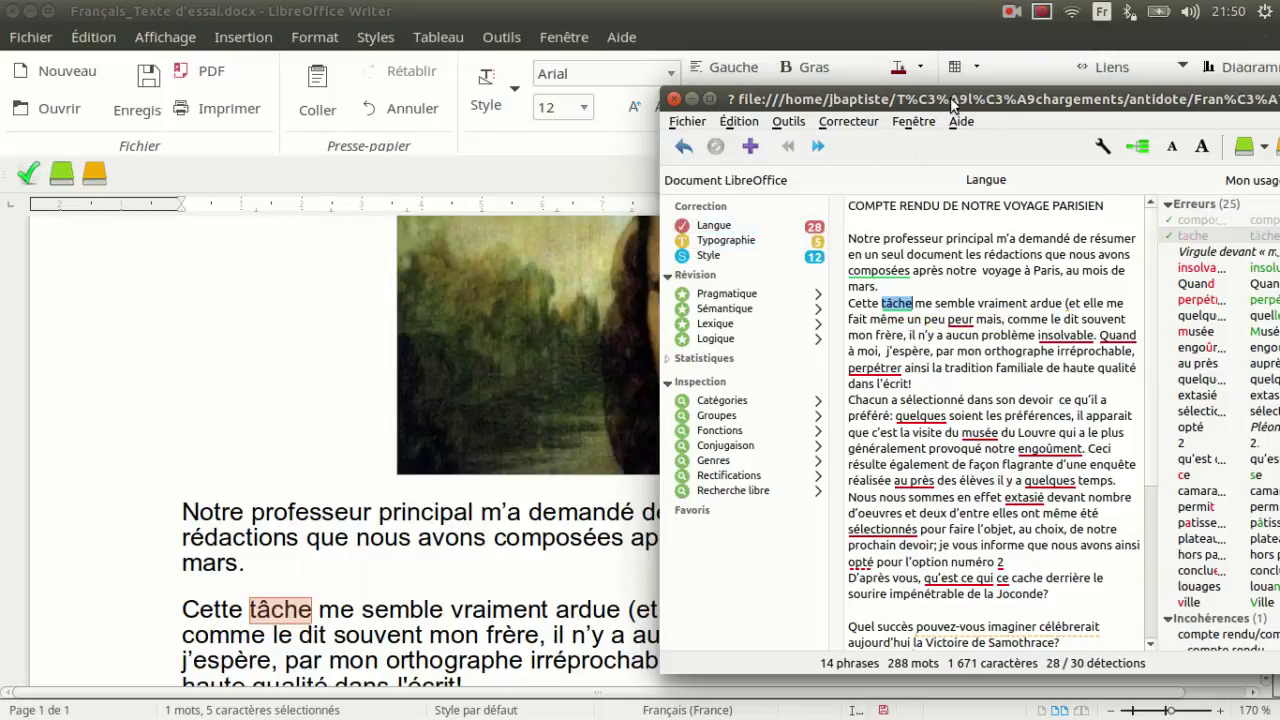
click(790, 250)
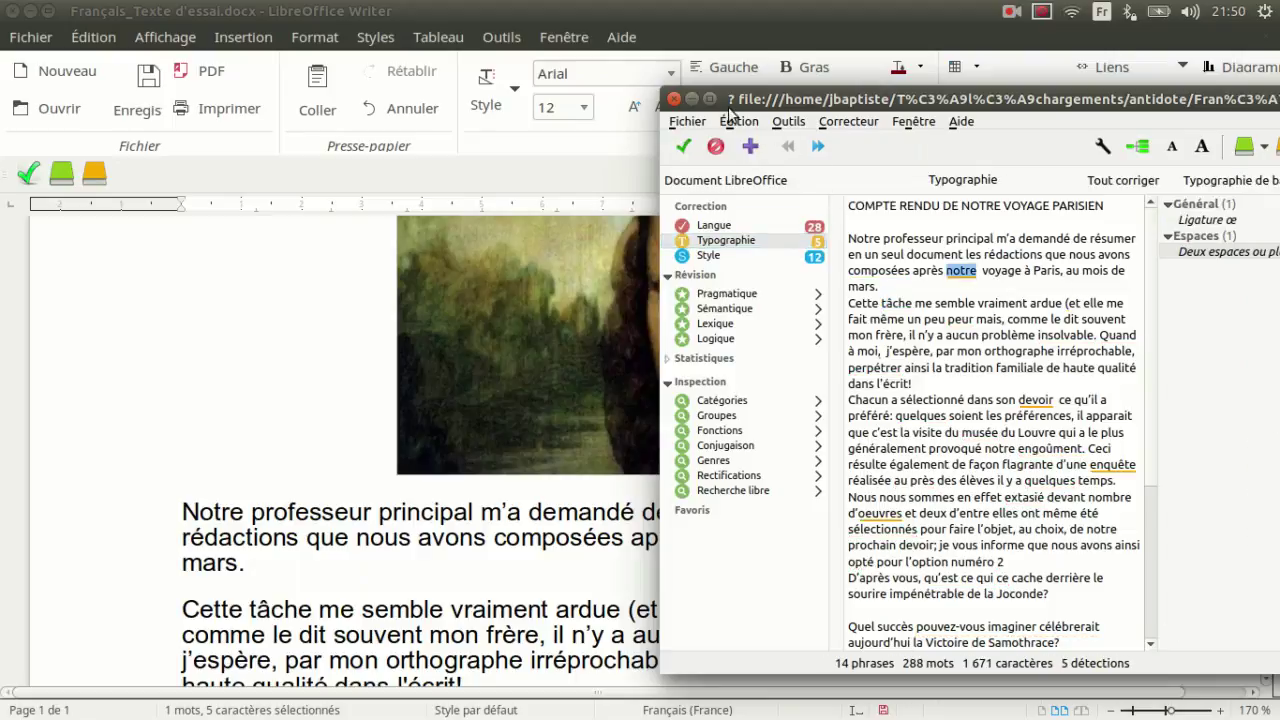
Step: Maximize Antidote, fix all five typography issues including the œuvres ligature, and view Style's 12 detections
click(709, 98)
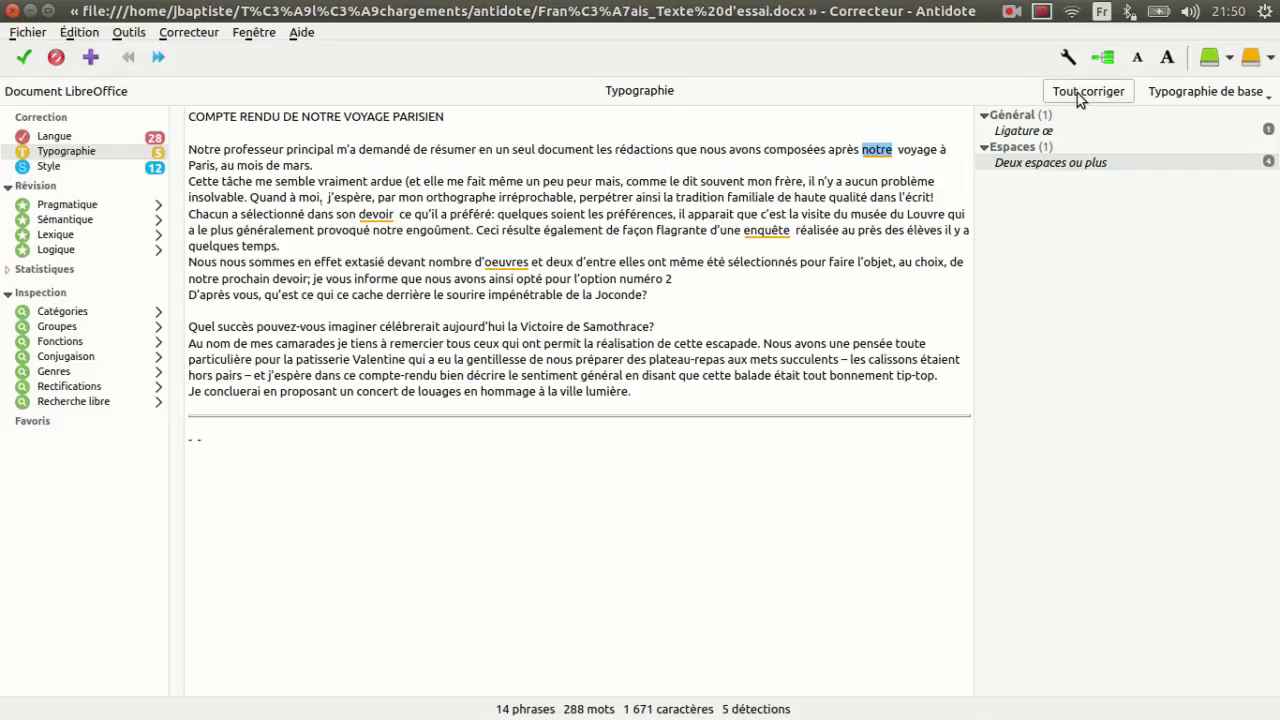
click(1076, 94)
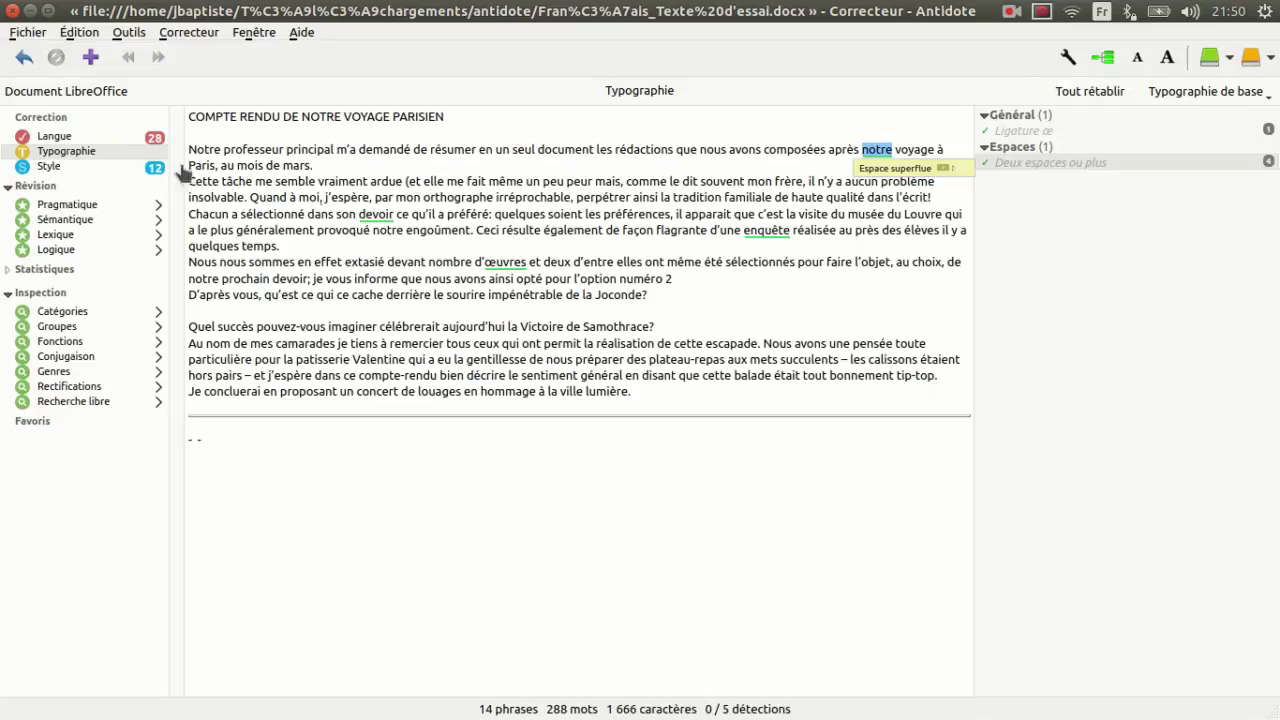
click(128, 168)
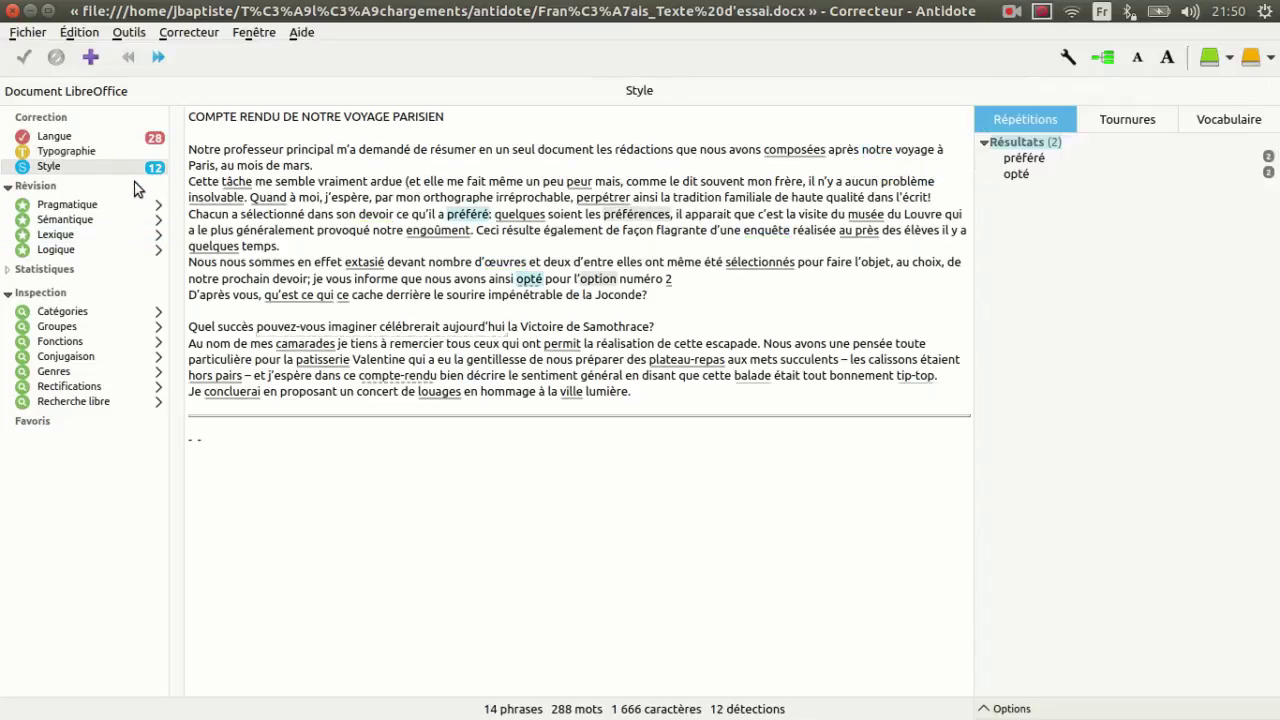
Step: Review the passive sentence and the impersonal il n'y a in Tournures, then open Pragmatique
click(1147, 128)
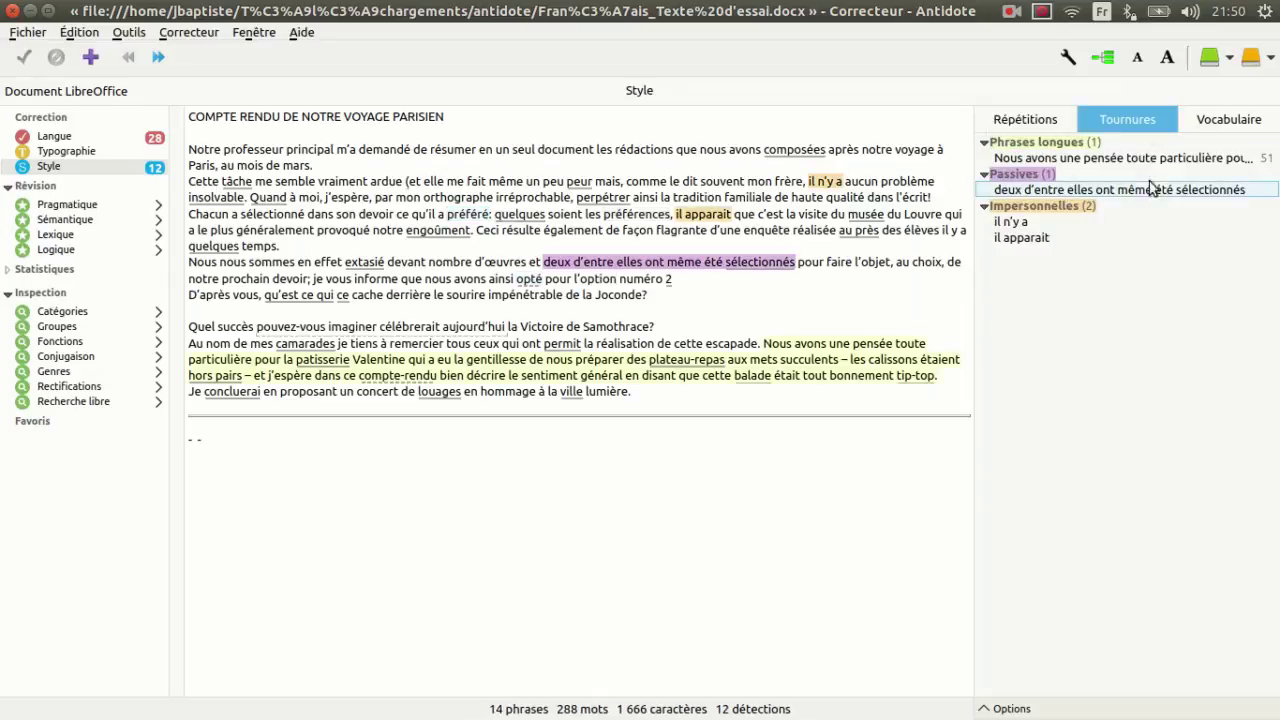
click(1092, 192)
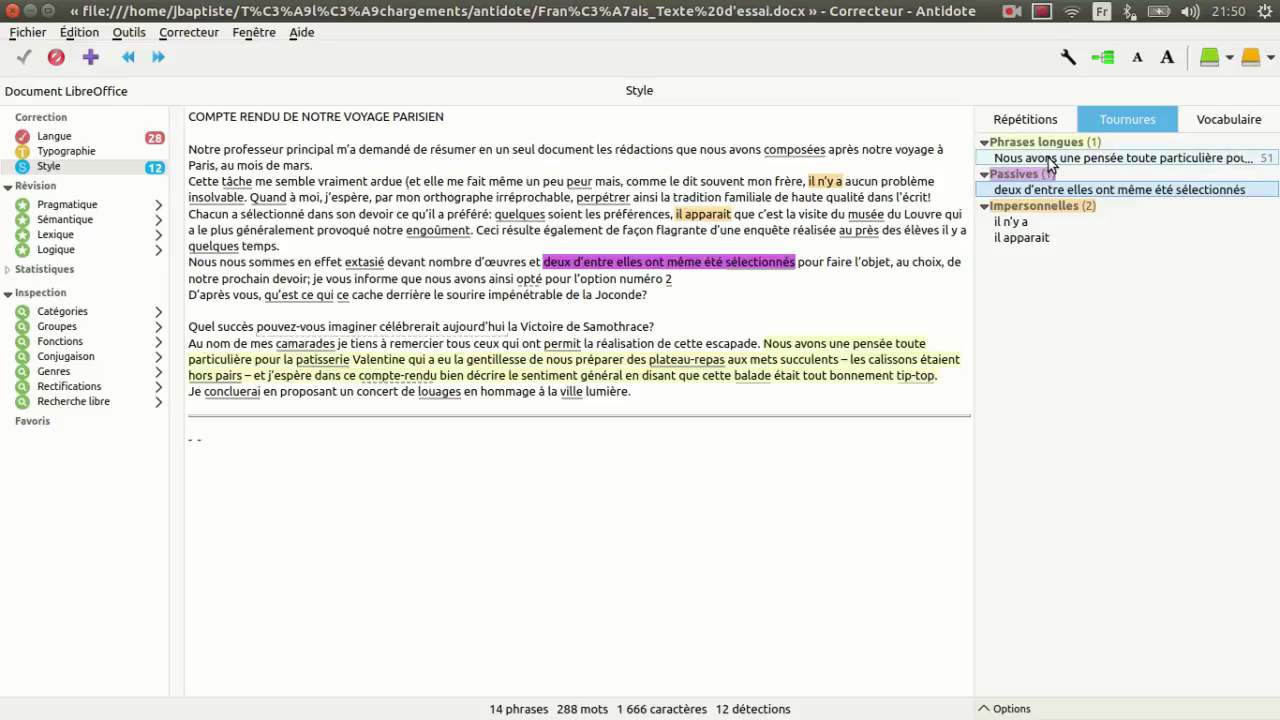
key(Down)
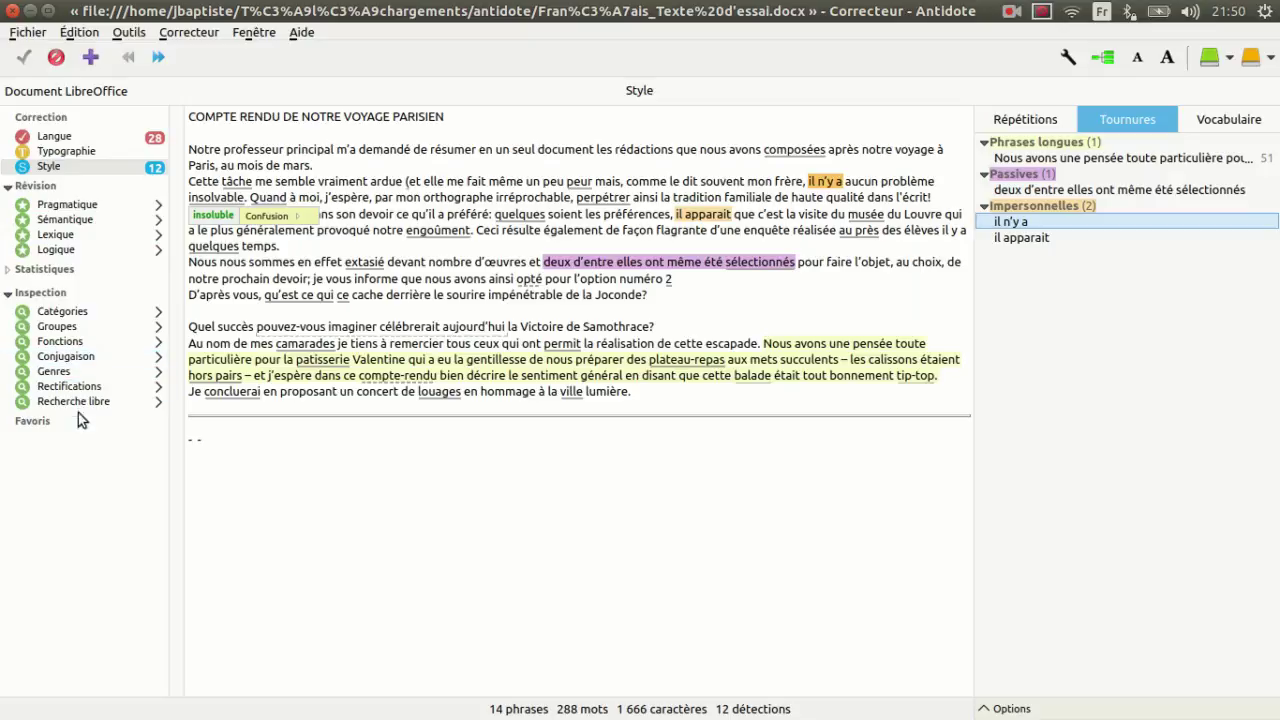
click(90, 205)
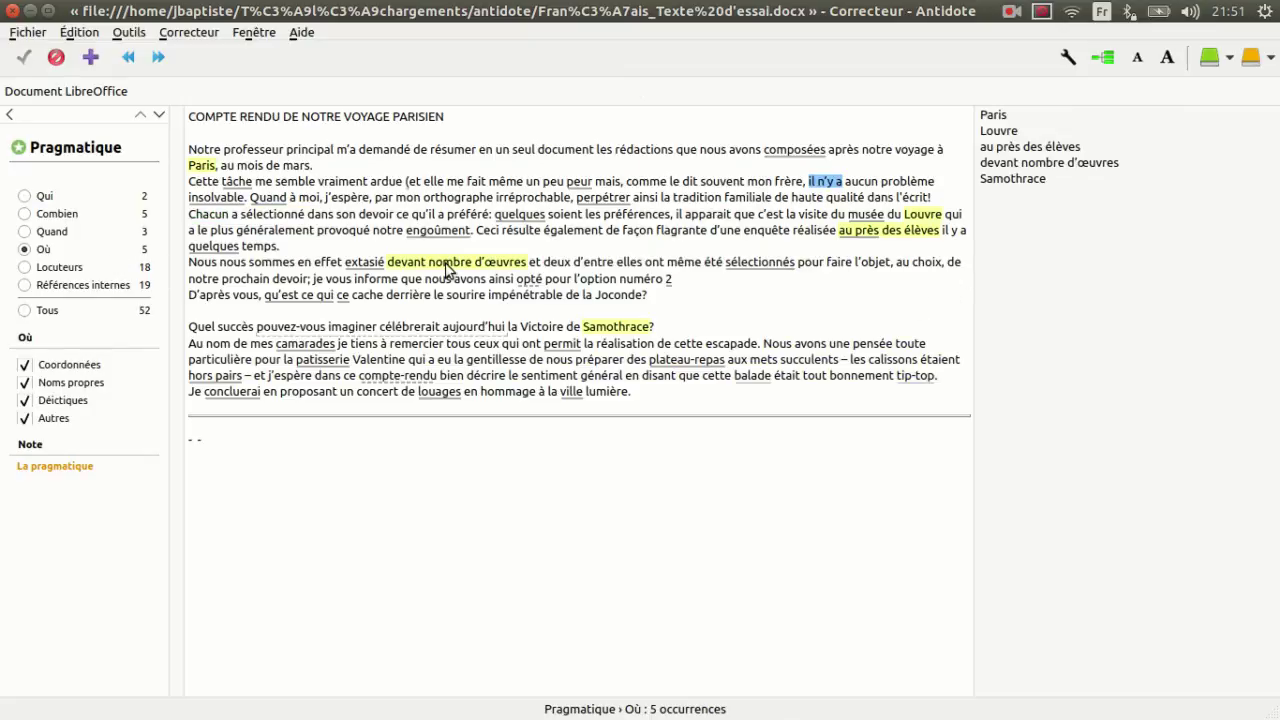
Step: Restore Antidote, check the corrected Writer essay, then switch to the Joomla editor in Chrome
double_click(400, 14)
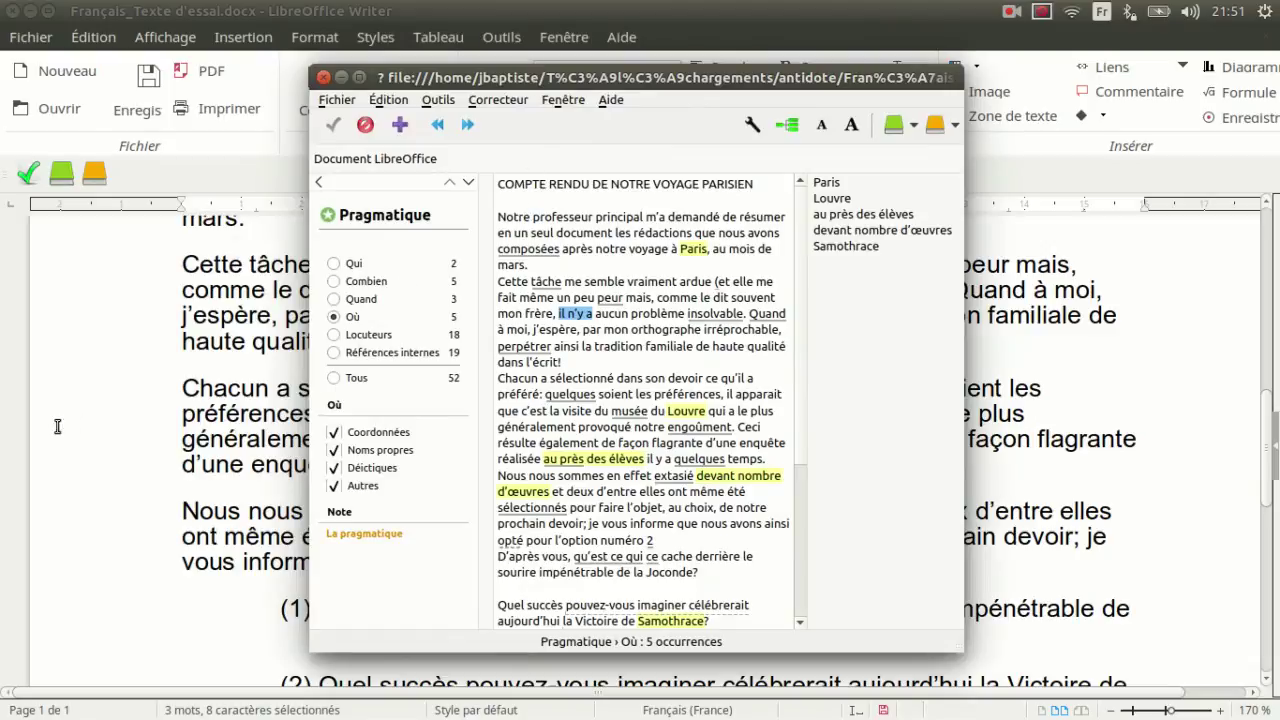
click(95, 413)
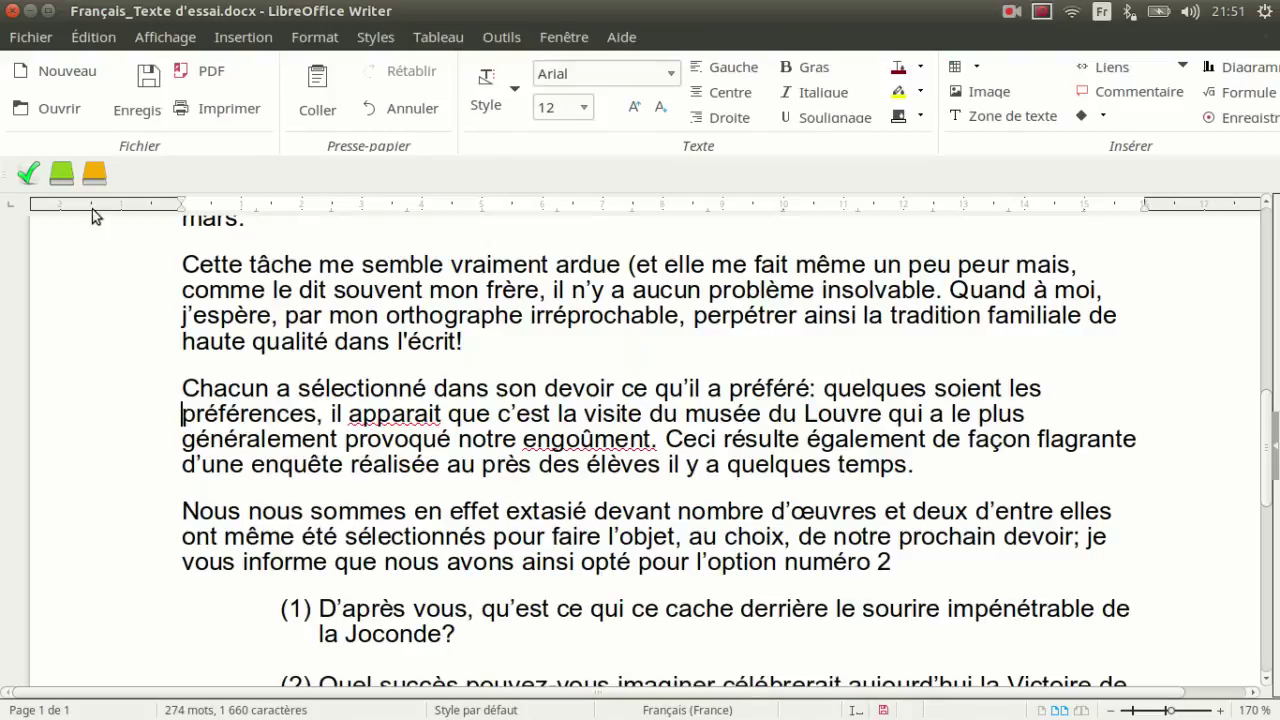
click(32, 12)
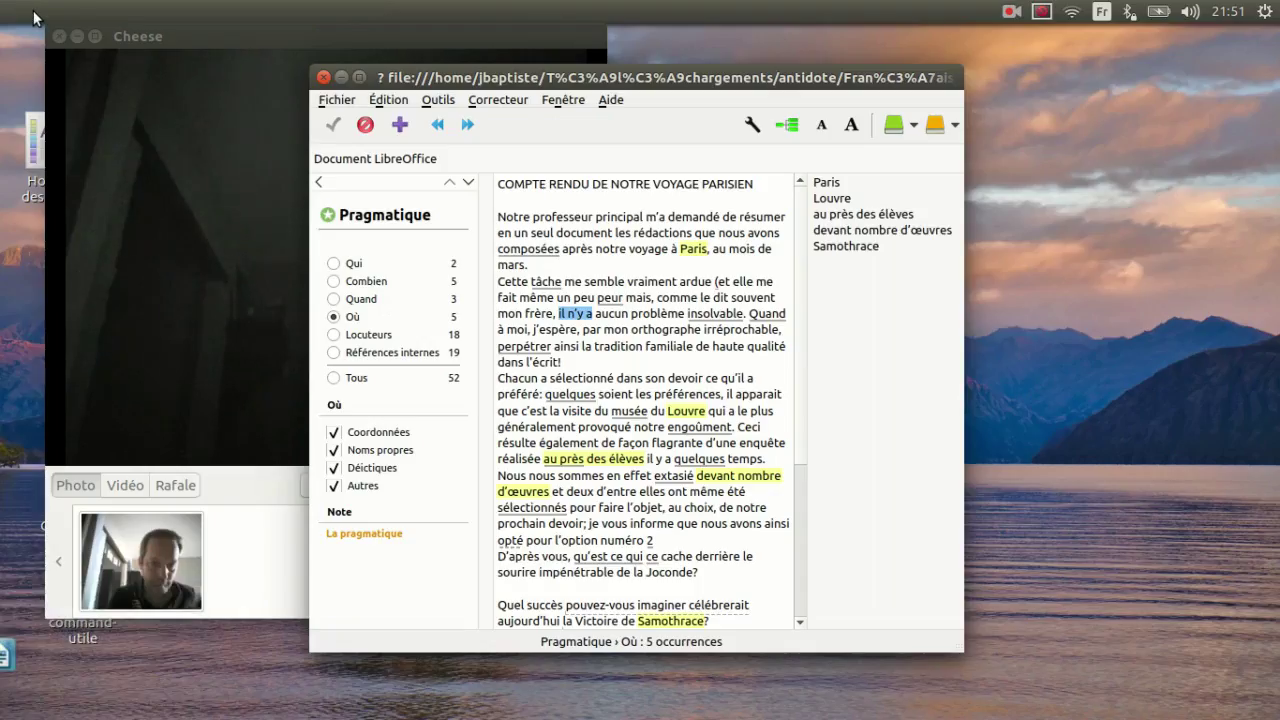
click(20, 86)
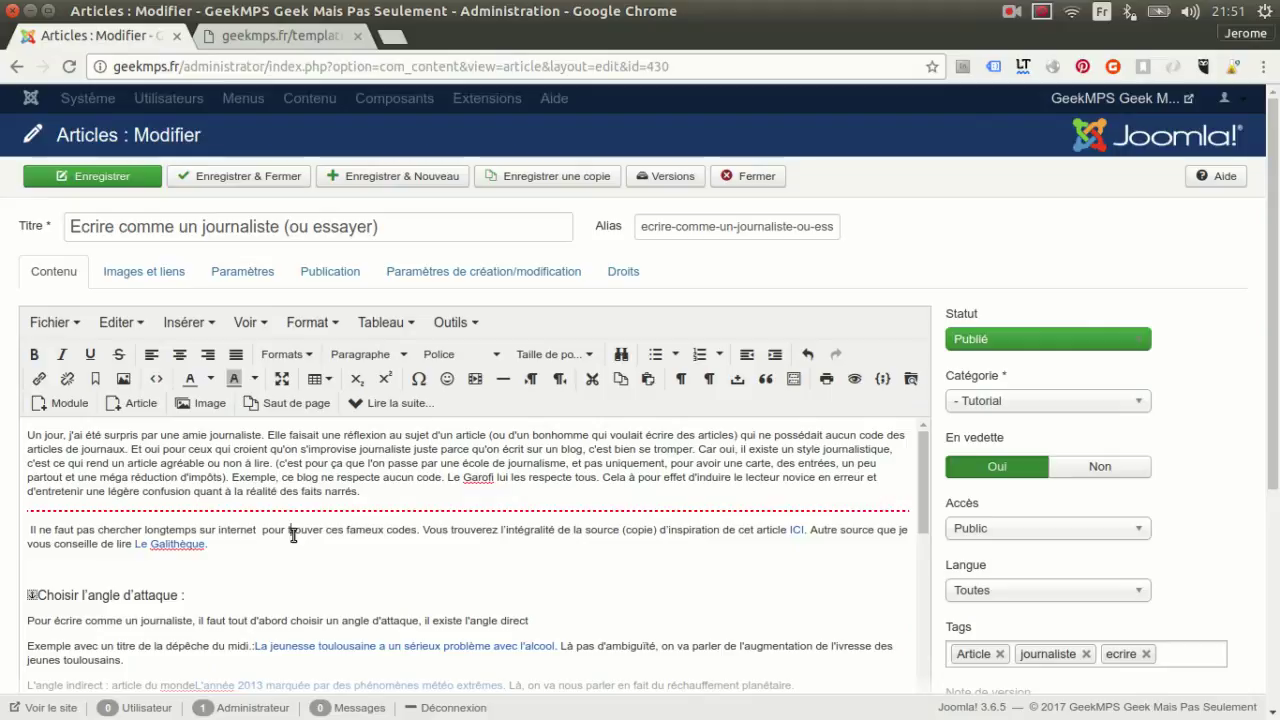
Step: Select all article text and open the Antidote extension menu from Chrome's toolbar
key(ctrl+a)
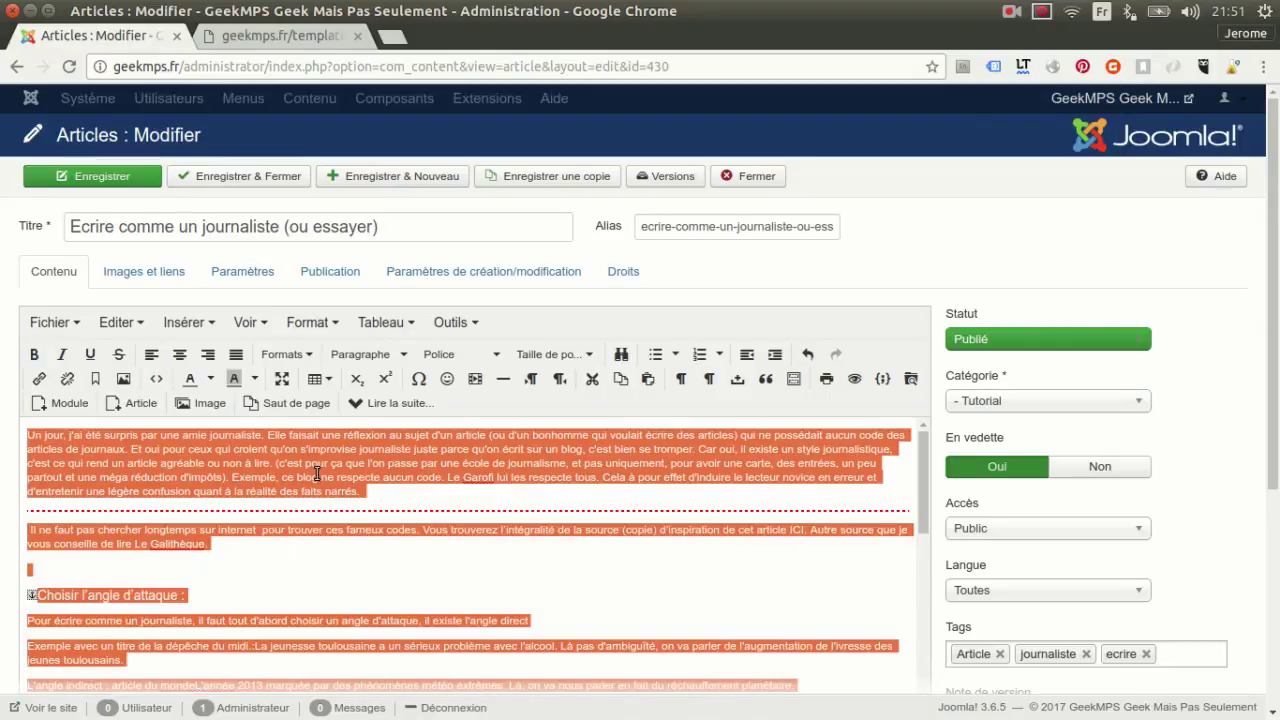
right_click(317, 474)
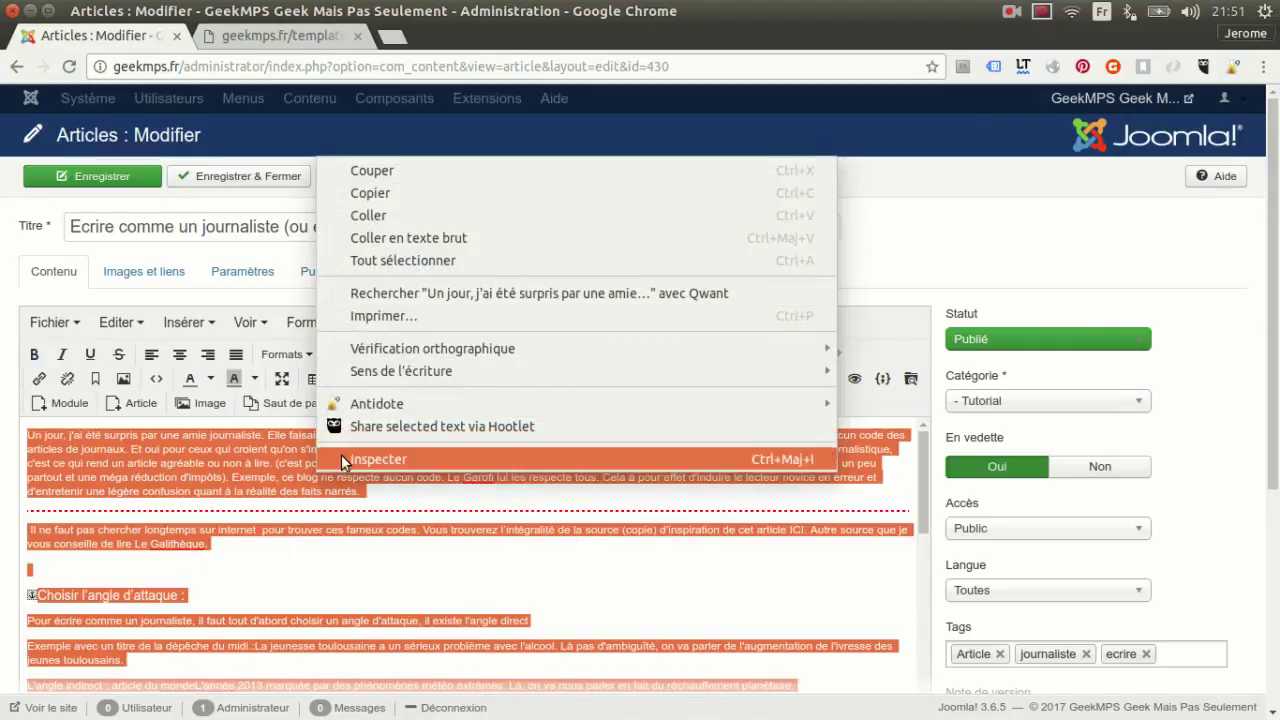
mouse_move(535, 395)
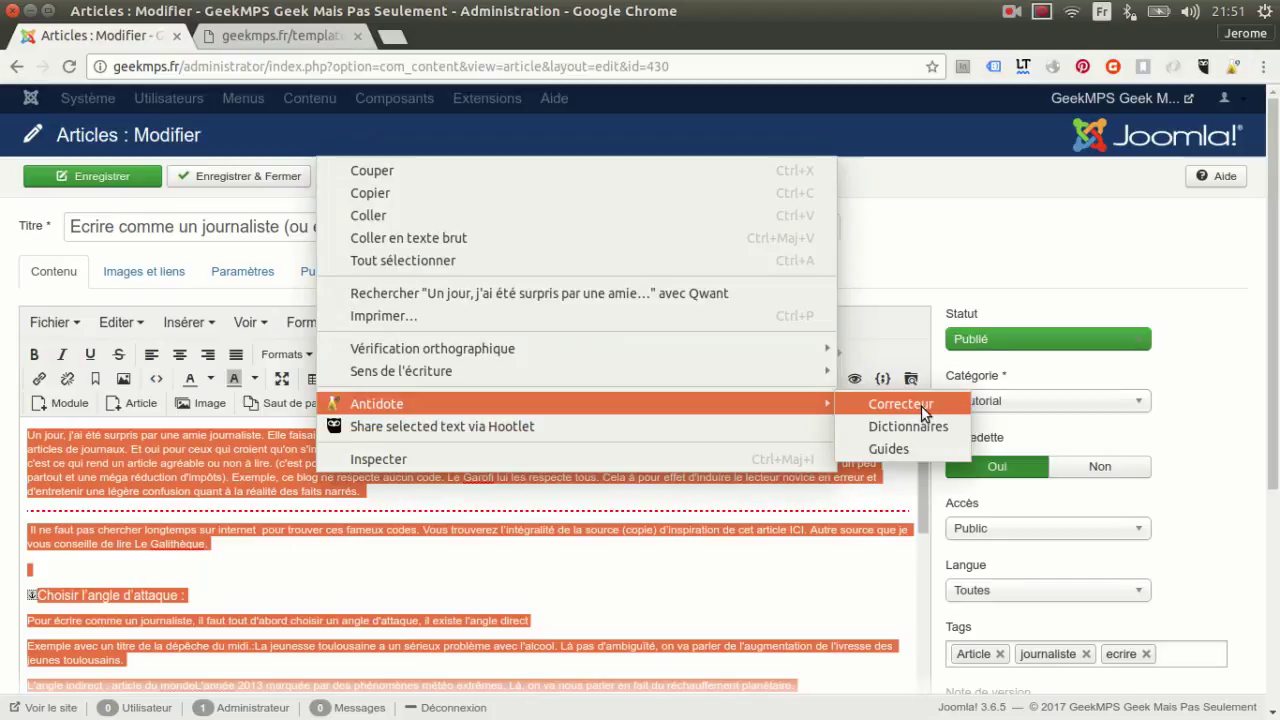
click(1238, 74)
click(1240, 75)
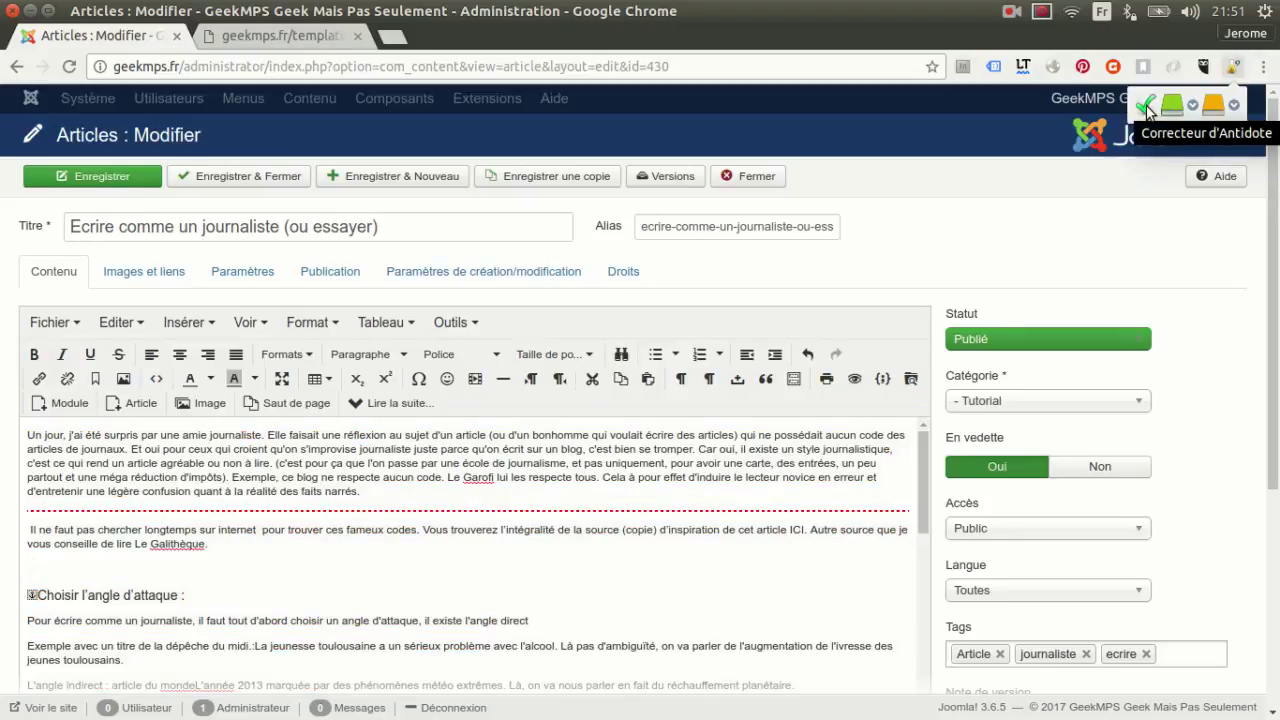
Step: Run the corrector on the article, attempt fixing all typography, dismiss the error, and view Style repetitions
click(1146, 105)
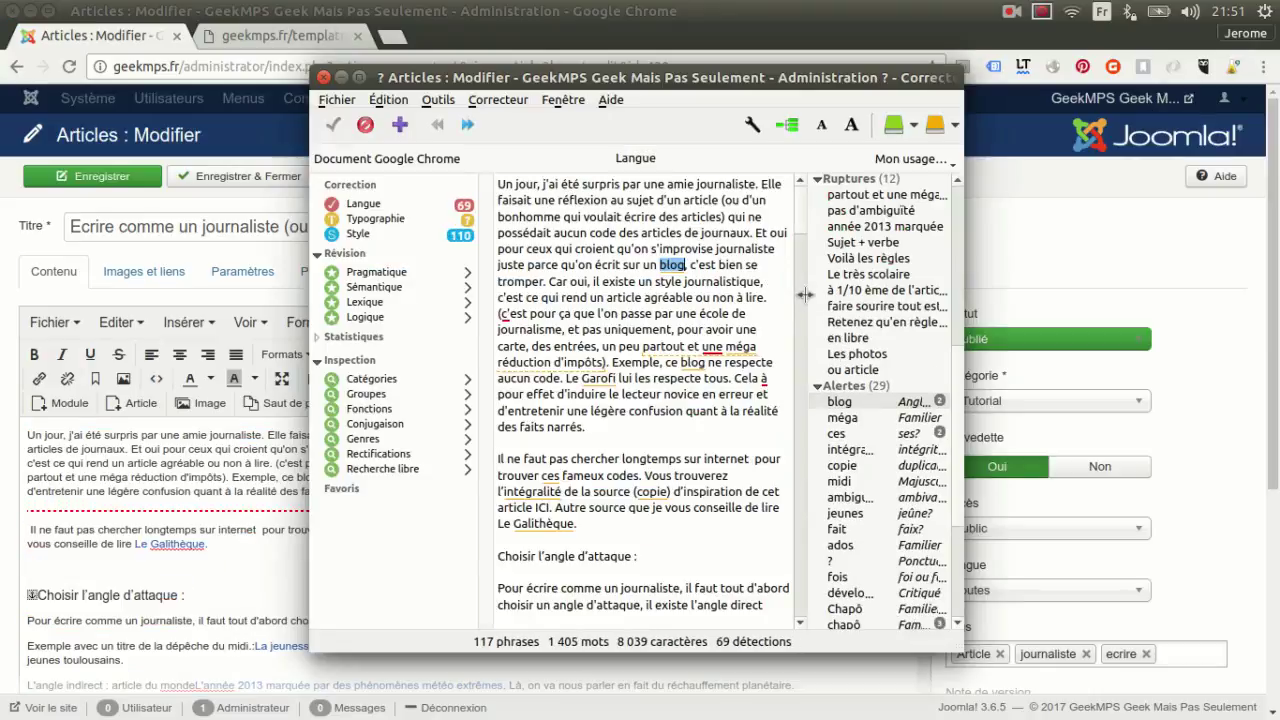
click(438, 220)
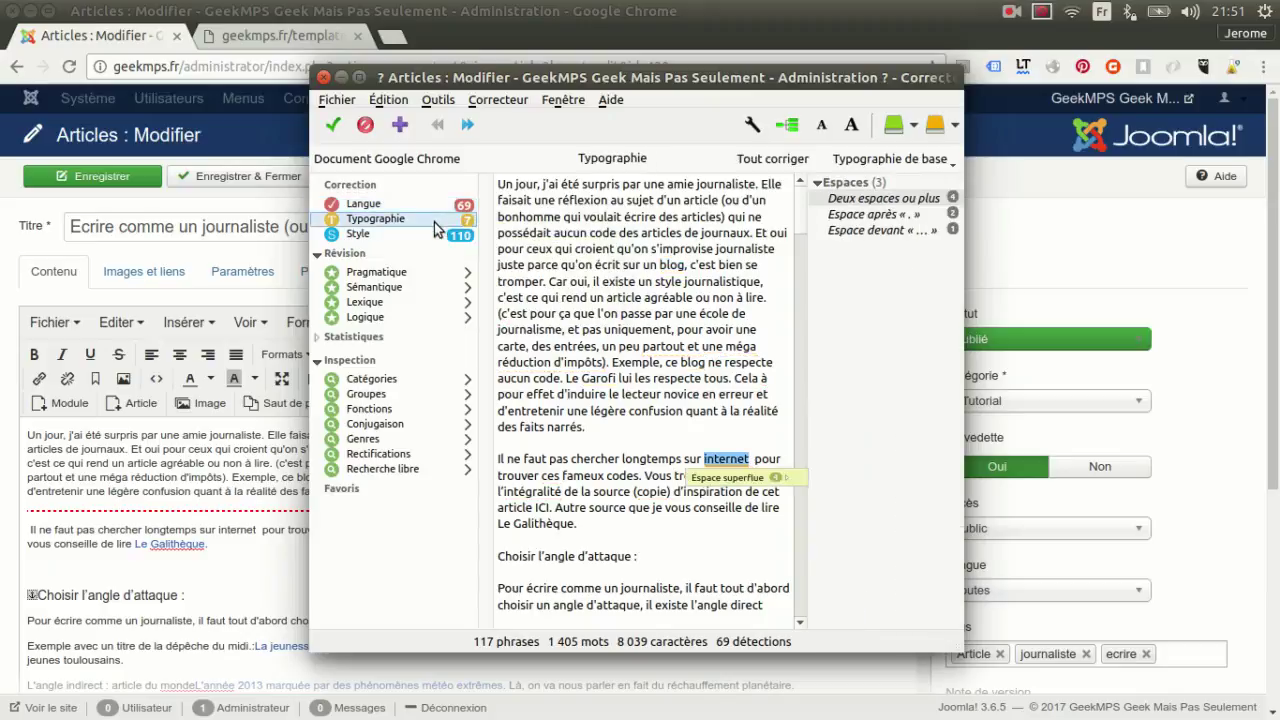
click(783, 159)
click(735, 296)
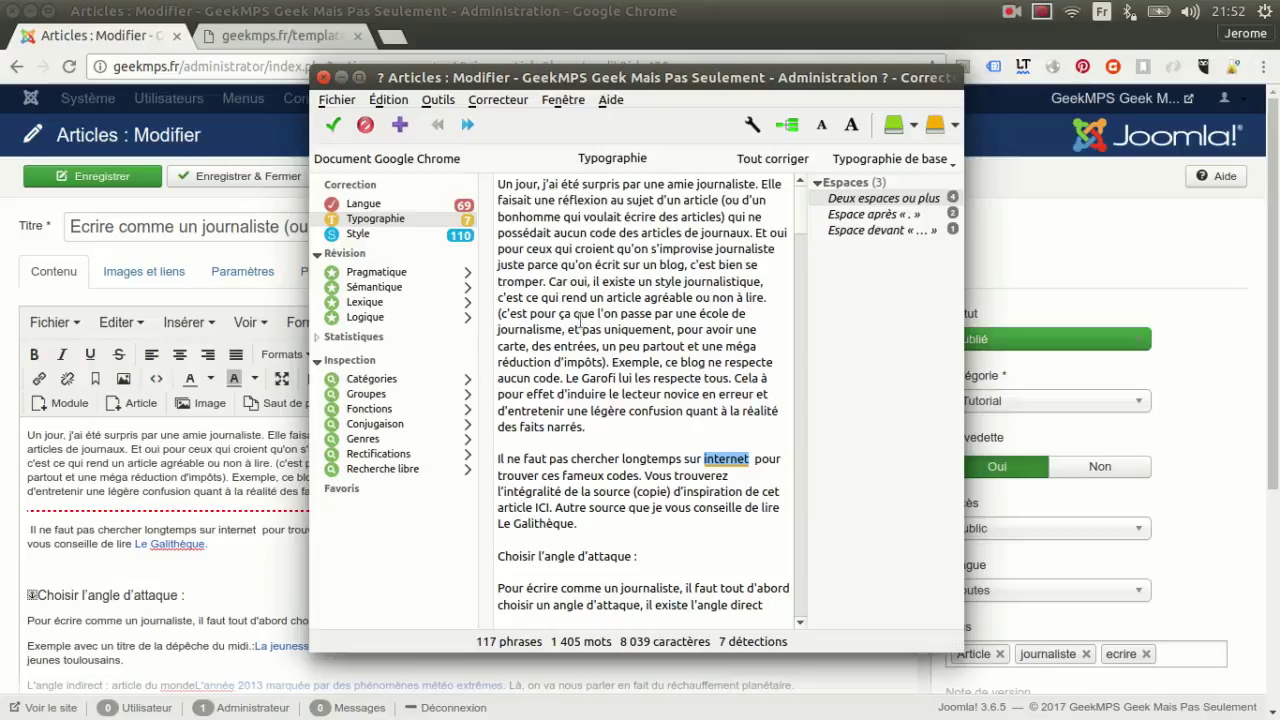
click(439, 239)
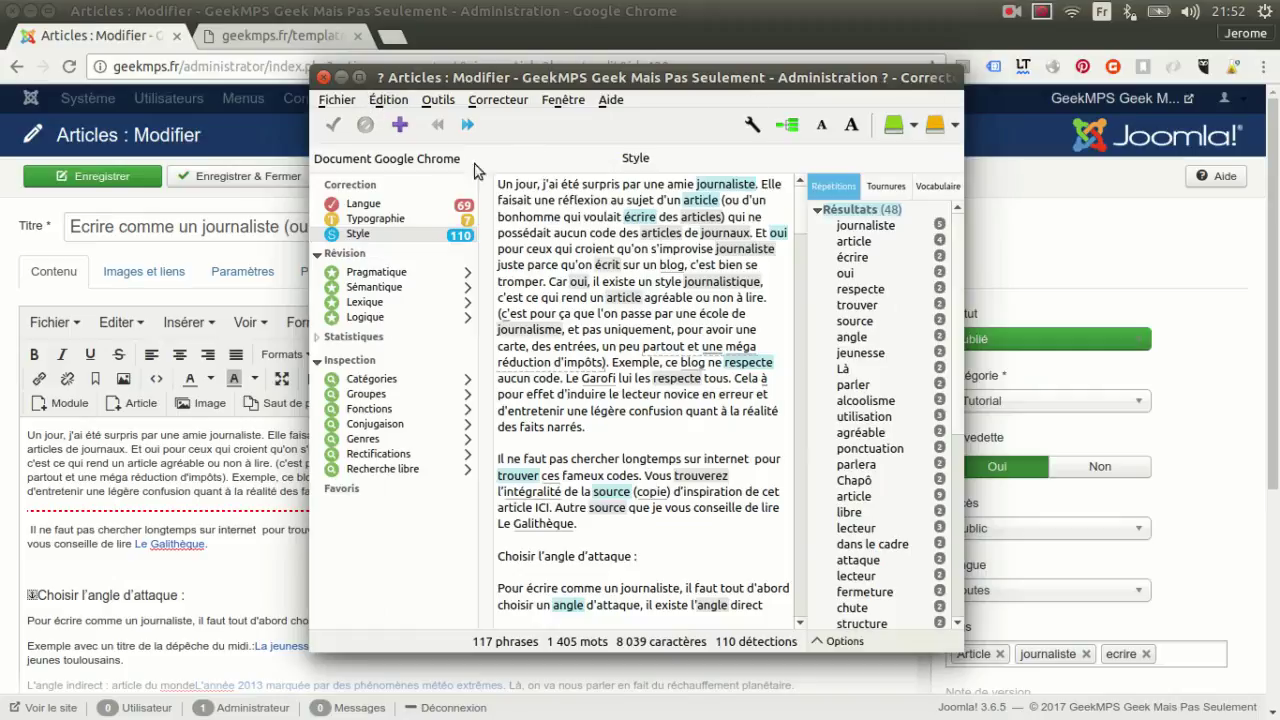
Step: View the article's Langue detections (21 errors, 2 unknown words like Garofi) and scroll the text
click(379, 207)
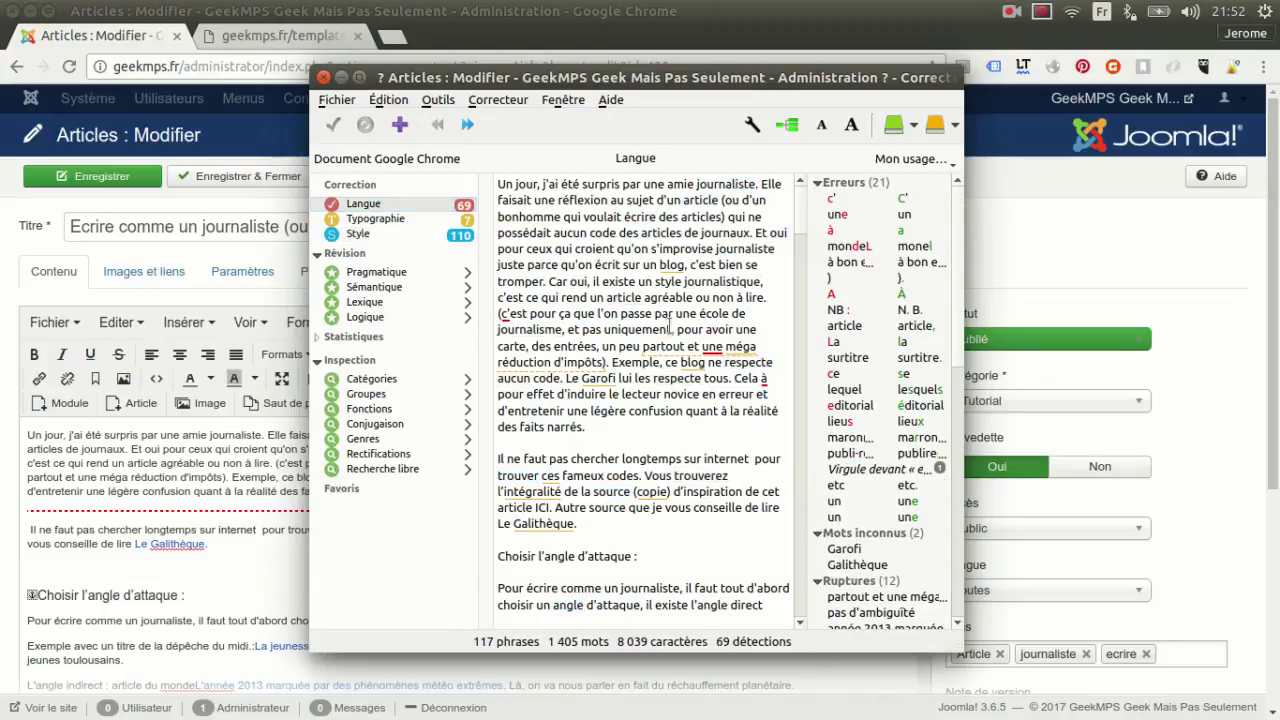
scroll(669, 328, down, 2)
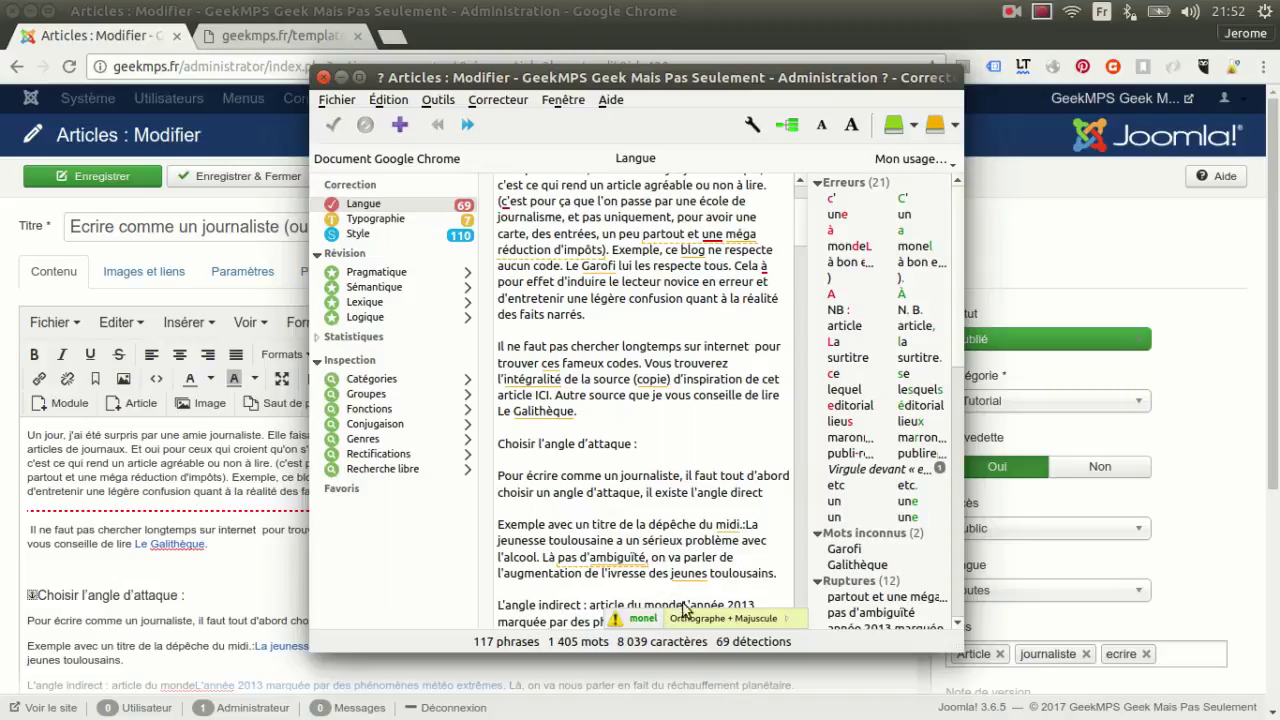
scroll(668, 250, up, 3)
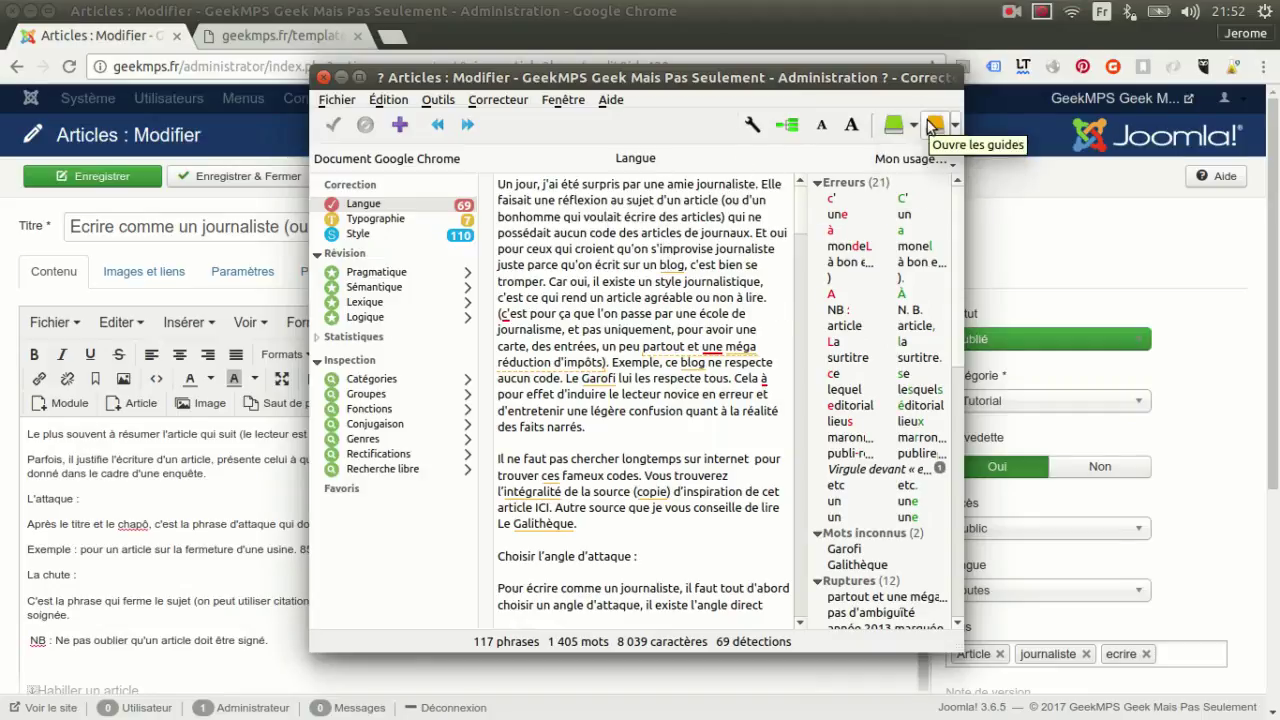
Step: Open the Antidote dictionaries and look up the definitions of l, the litre symbol
click(893, 124)
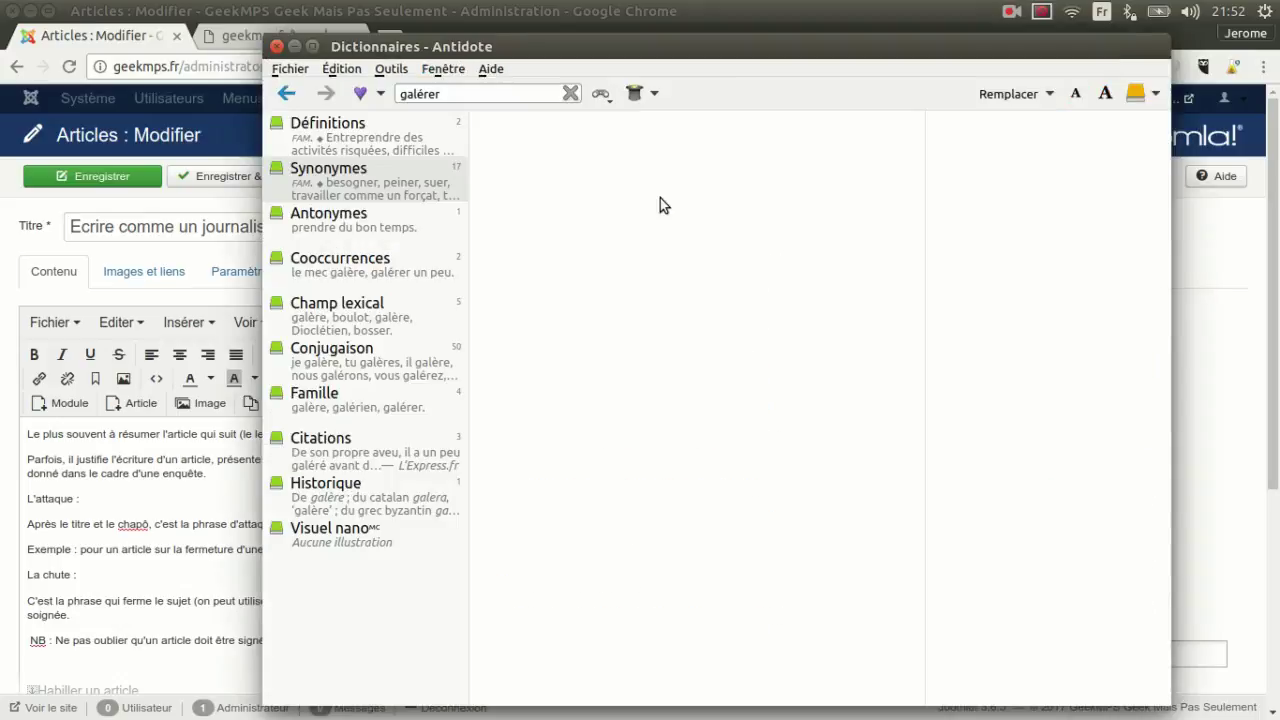
click(418, 187)
text(l)
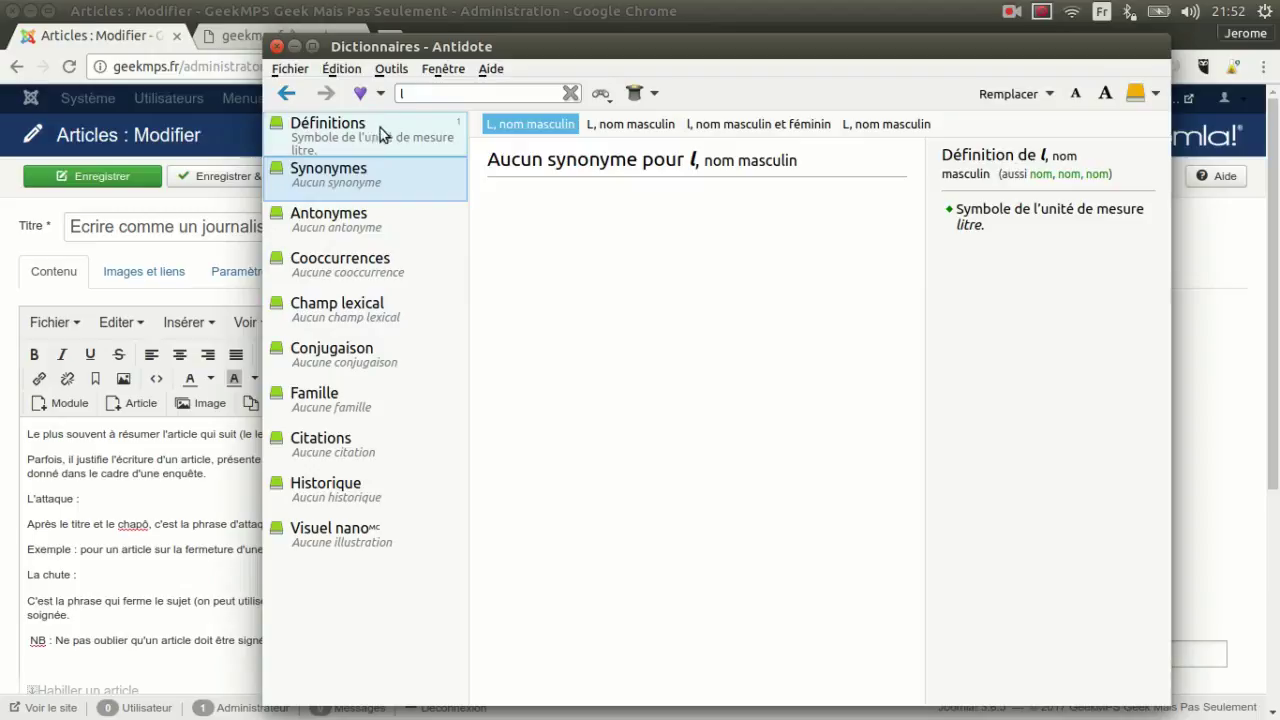
click(380, 128)
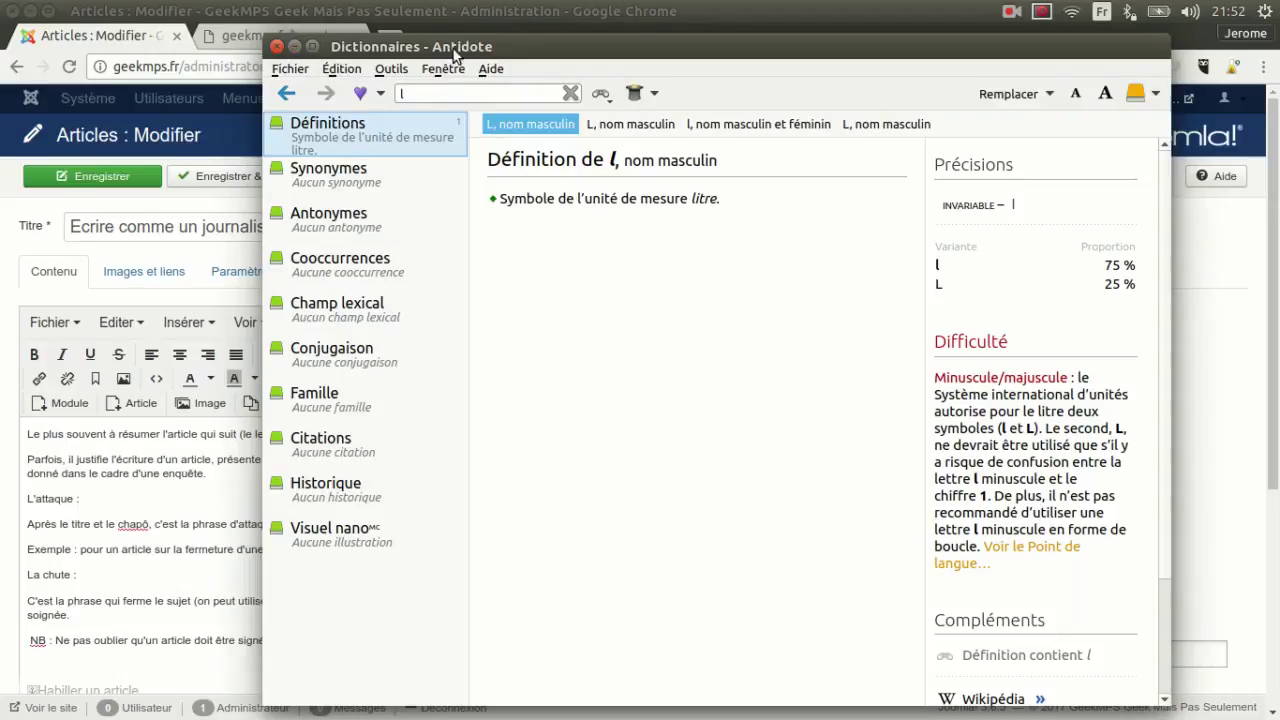
Step: Replace the search word with ort to start a new lookup
click(479, 91)
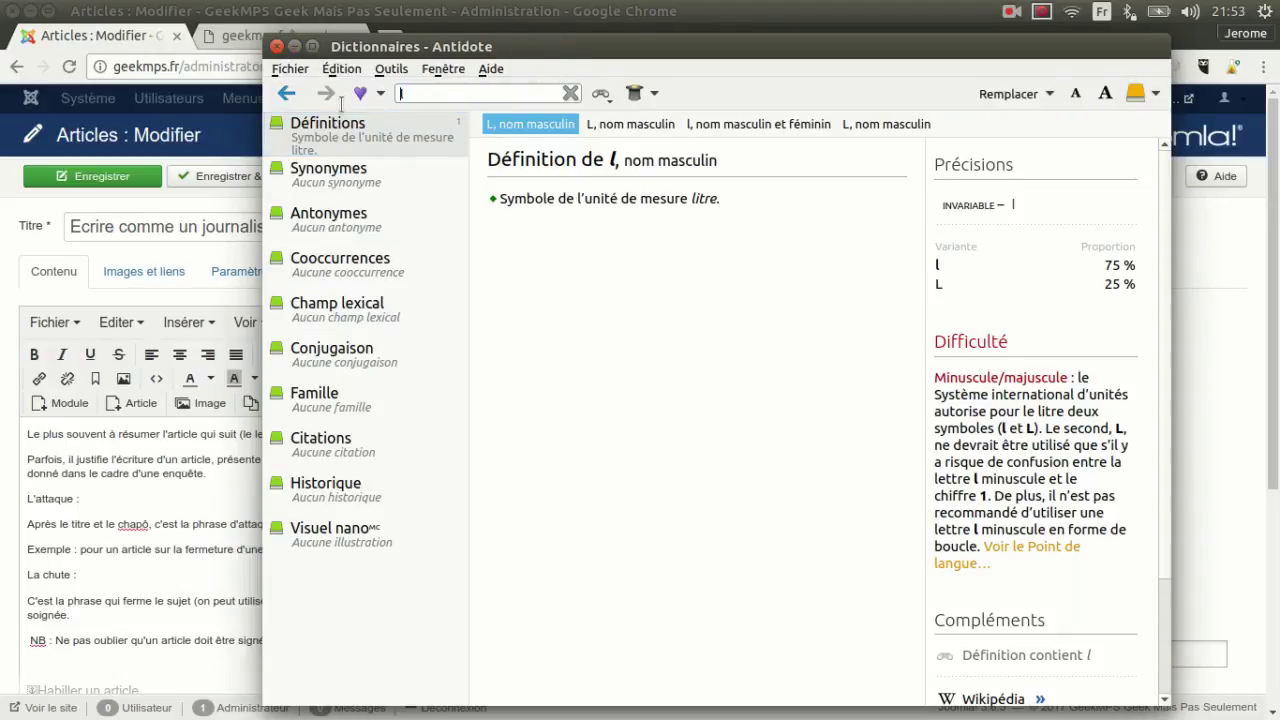
click(470, 90)
text(ort)
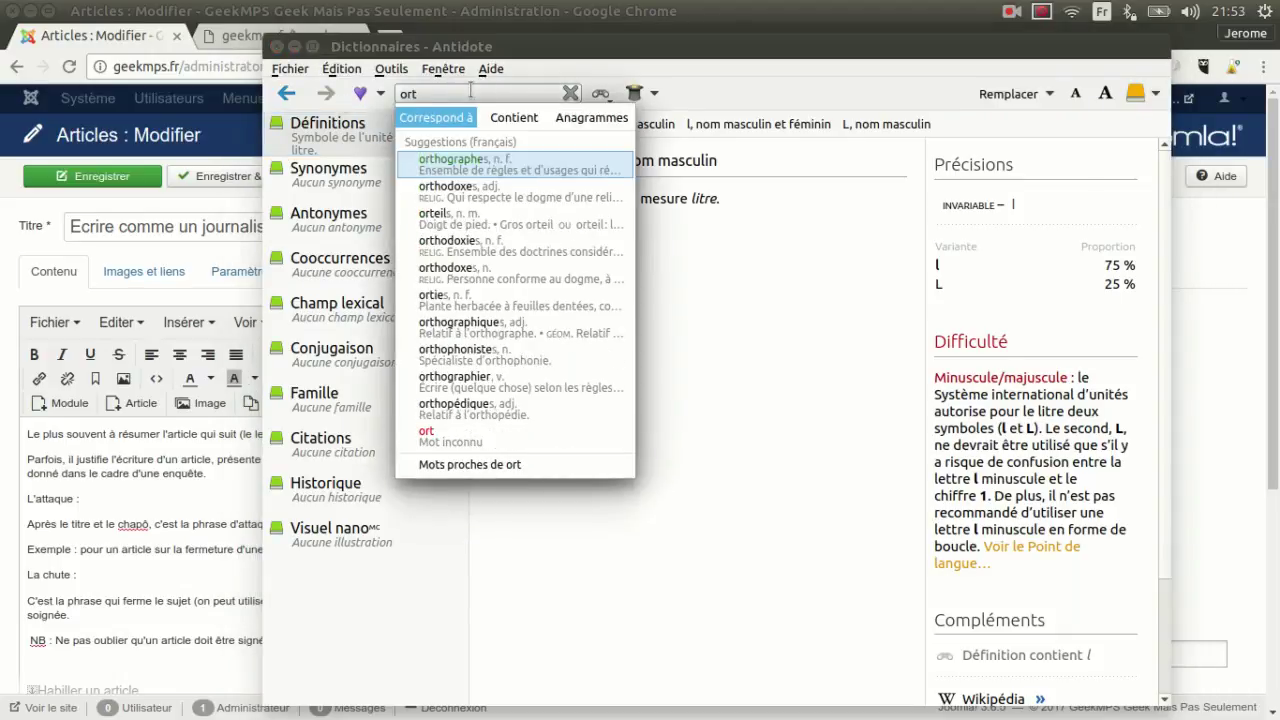
Step: Look up orthographe and browse its synonyms, antonyms (none) and co-occurrences
click(497, 163)
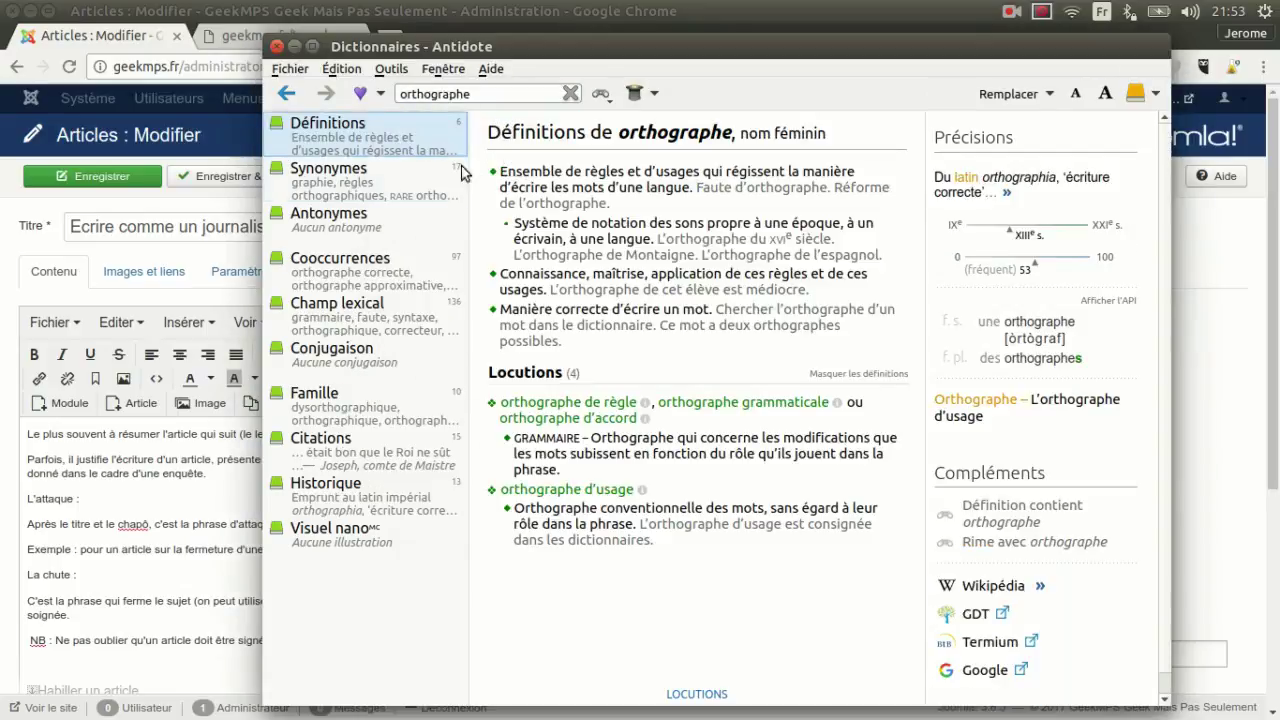
click(406, 176)
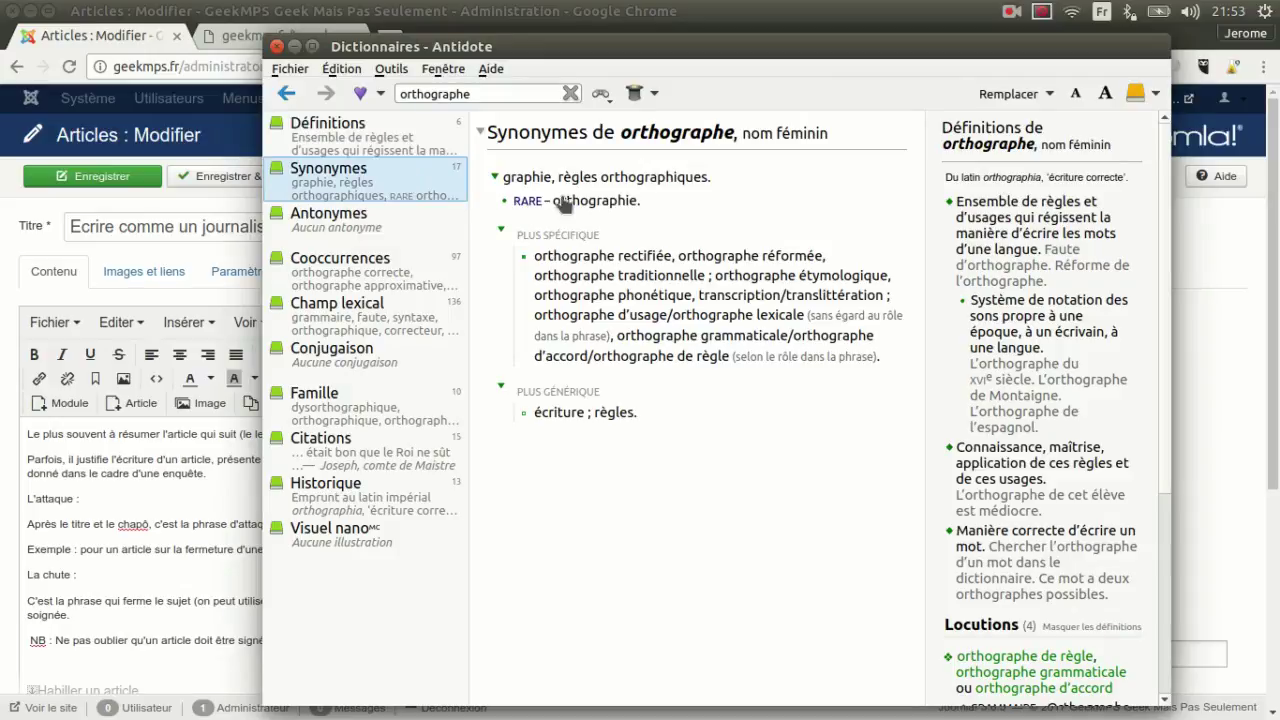
click(352, 240)
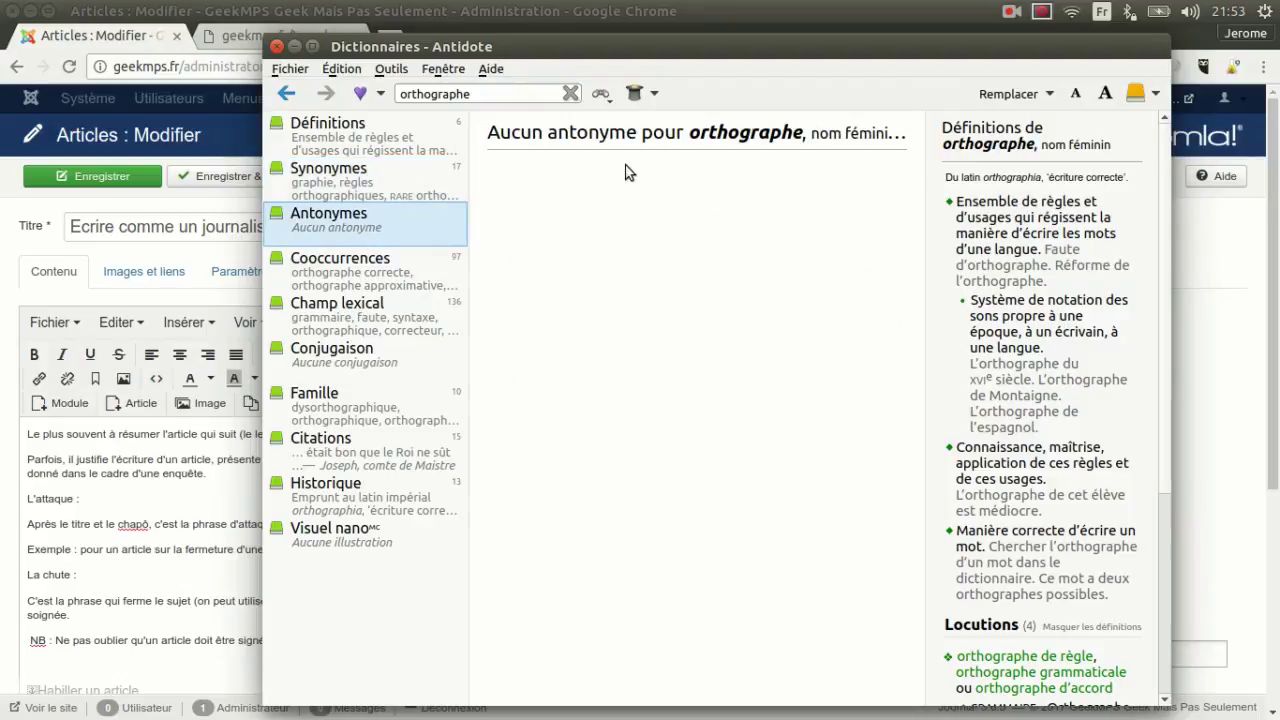
click(370, 268)
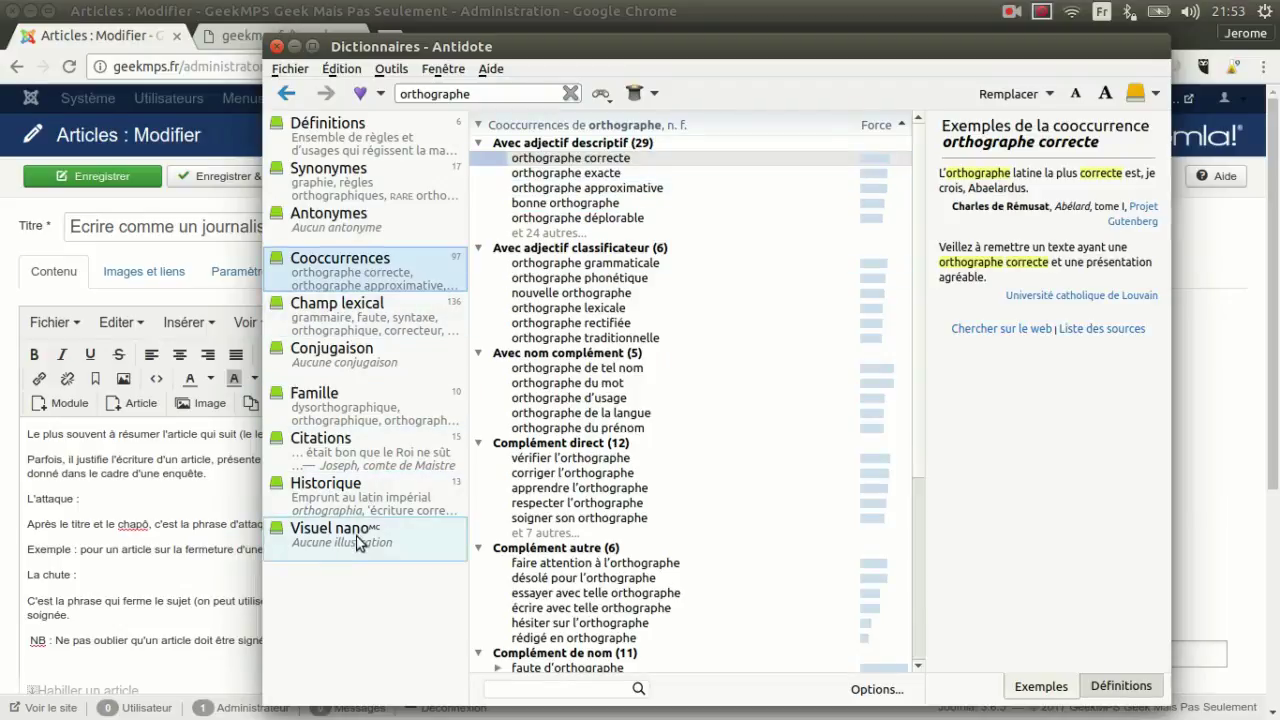
click(292, 70)
mouse_move(336, 70)
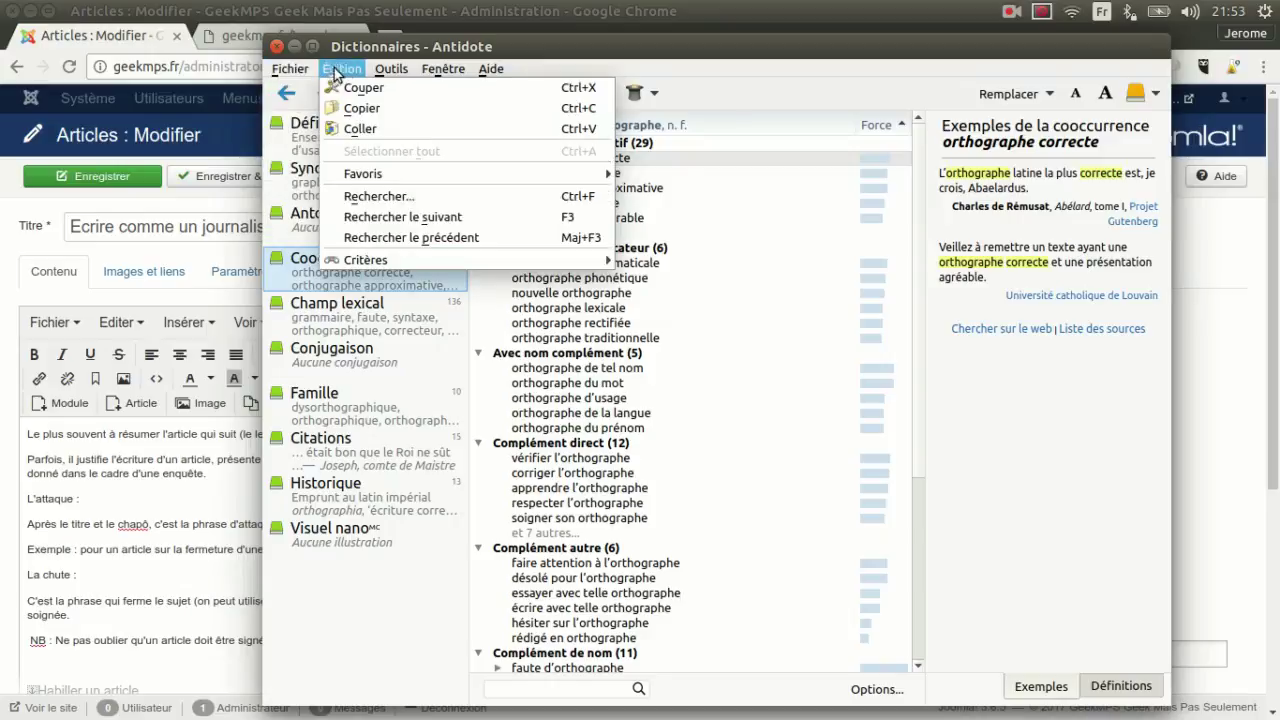
mouse_move(389, 68)
mouse_move(424, 118)
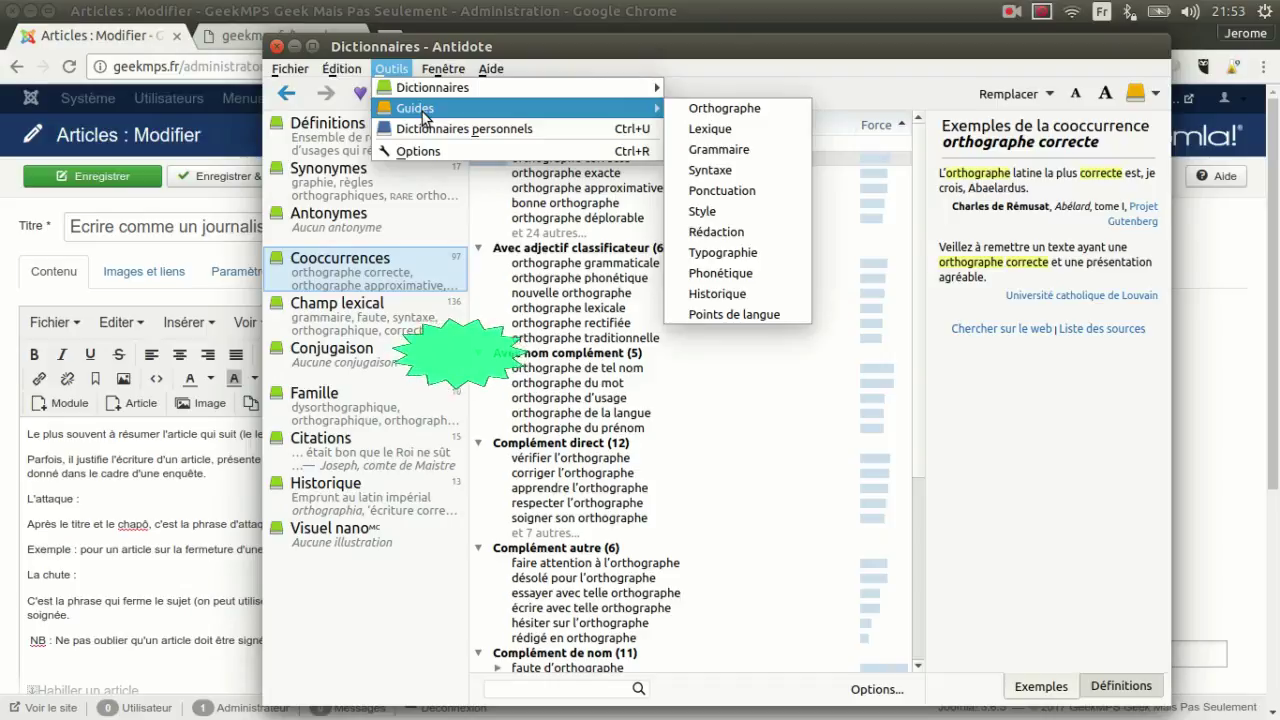
mouse_move(453, 72)
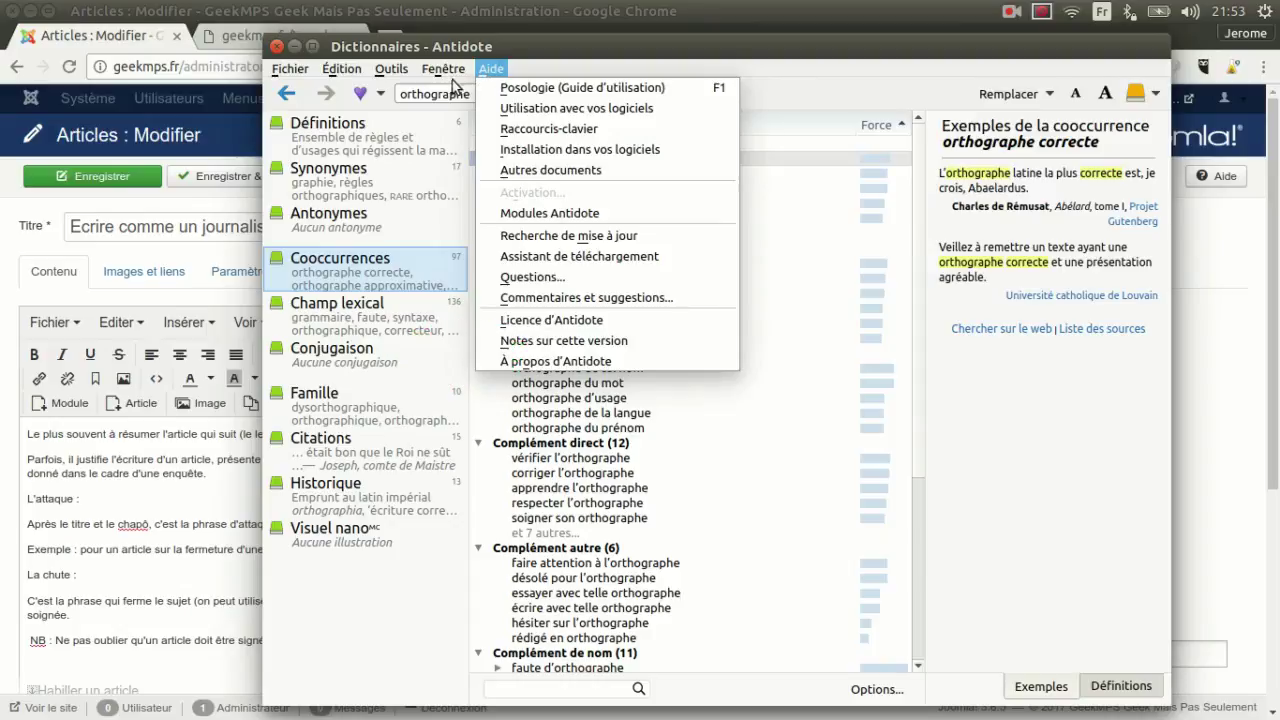
mouse_move(290, 66)
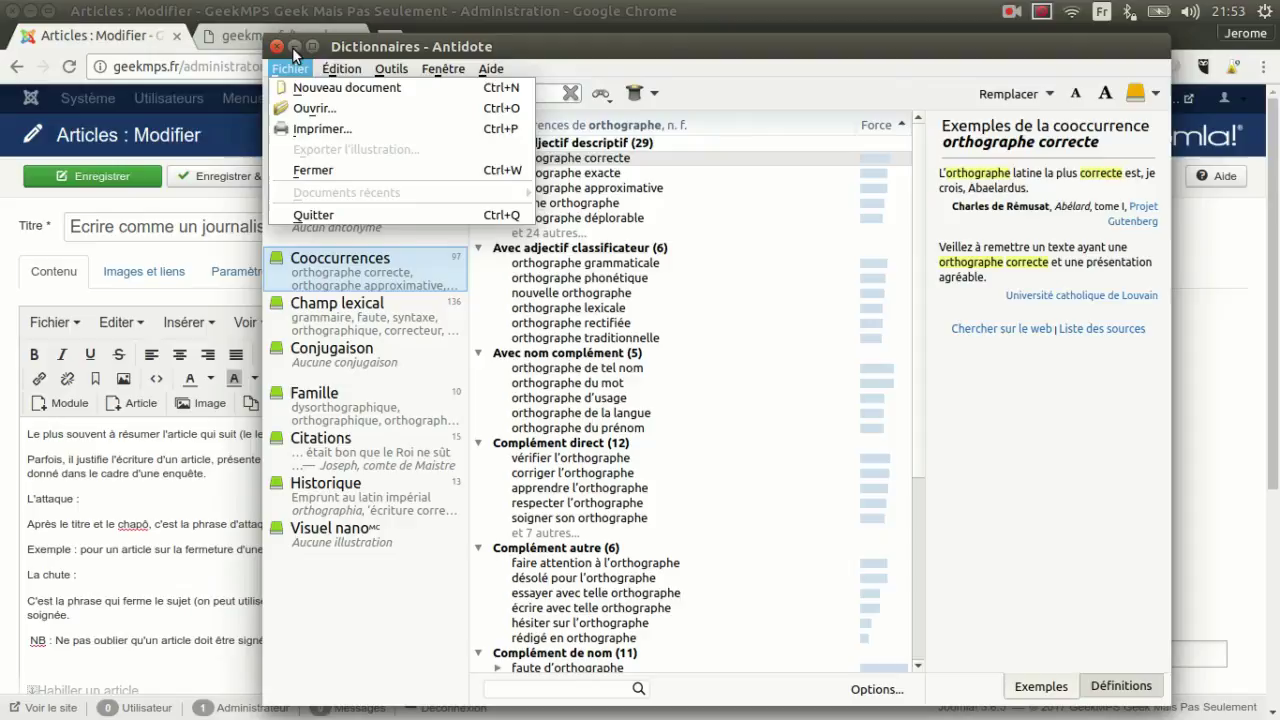
click(722, 52)
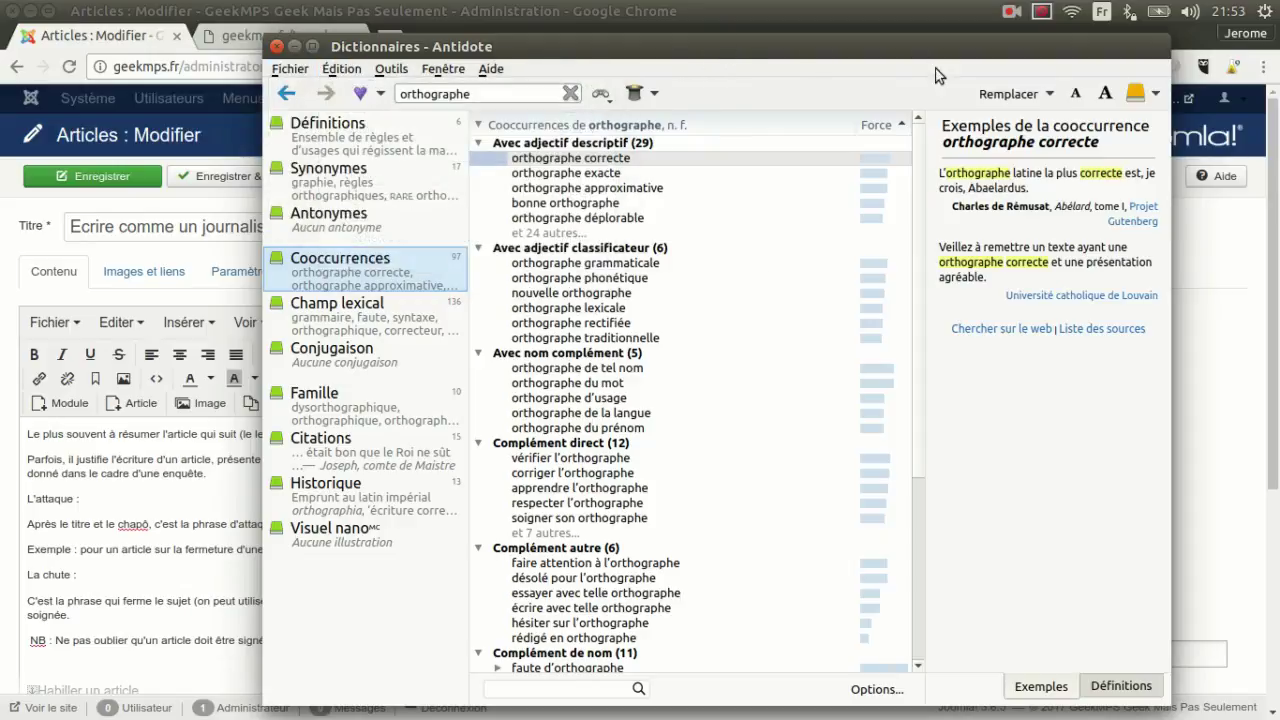
Step: Close the Dictionnaires window, returning to the Joomla article's corrector with 69 language detections
click(278, 47)
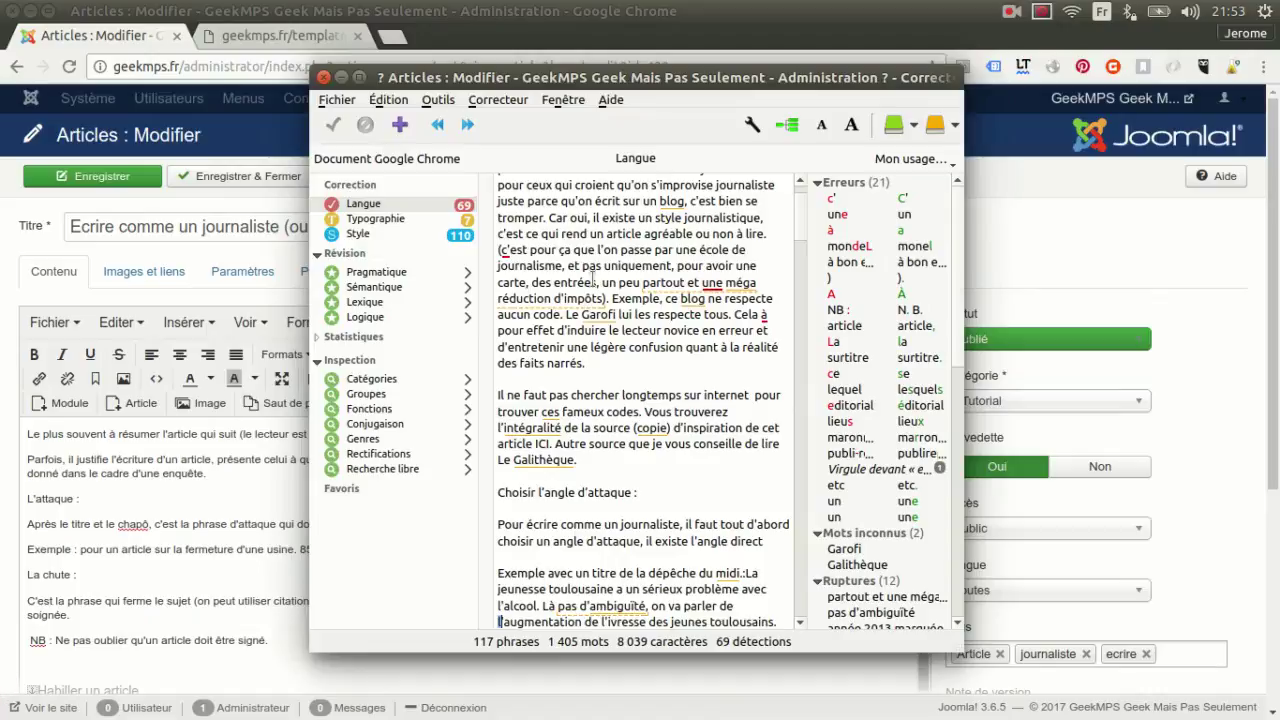